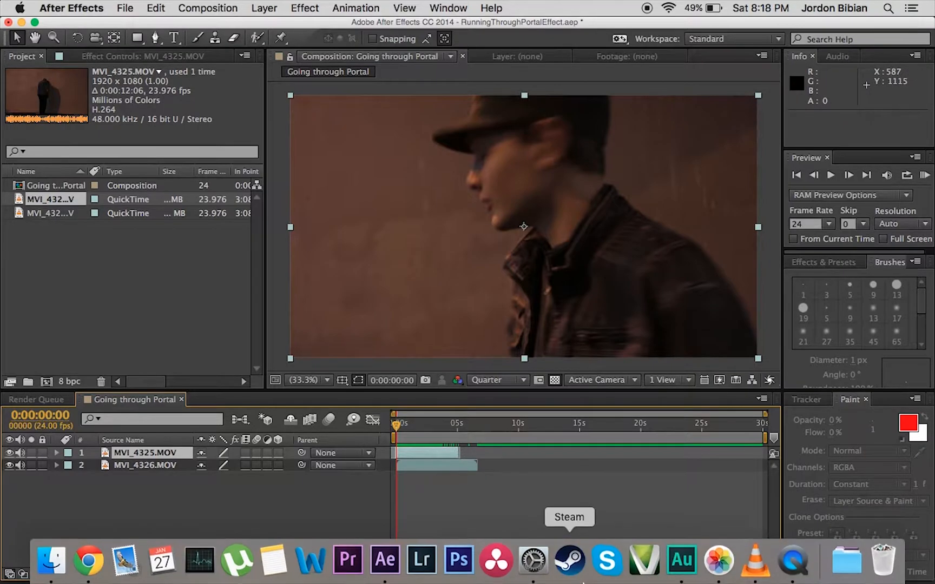
Switch to VLC to watch the finished Portal.mov example, pause playback and minimize the player.
click(756, 575)
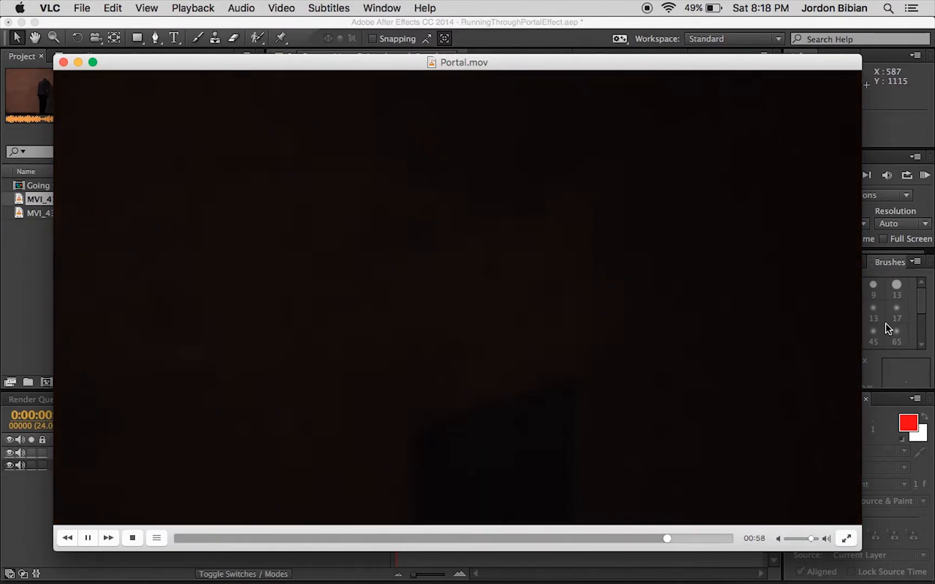
key(space)
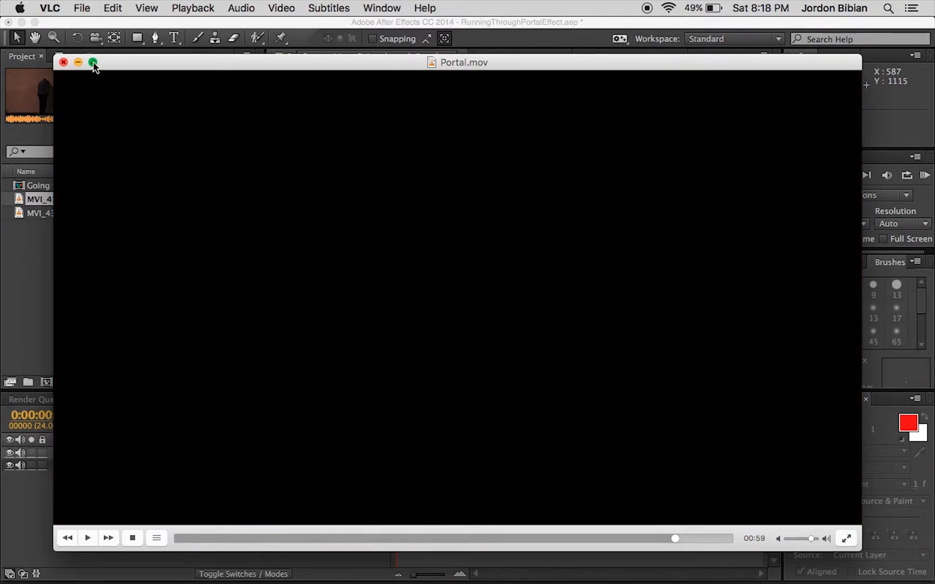
click(78, 62)
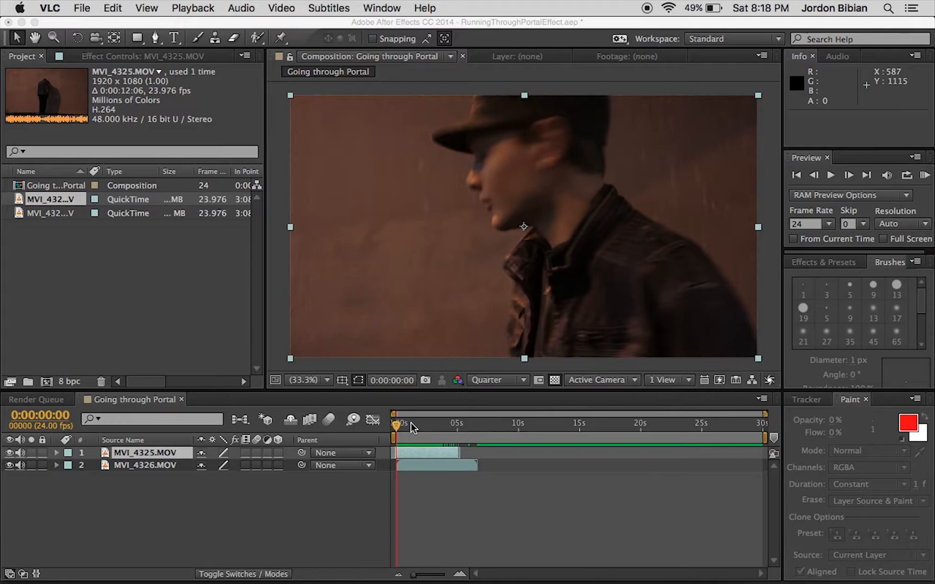
Open the MVI_4325.MOV layer in its own viewer and play back its footage.
click(411, 427)
drag(399, 428, 396, 427)
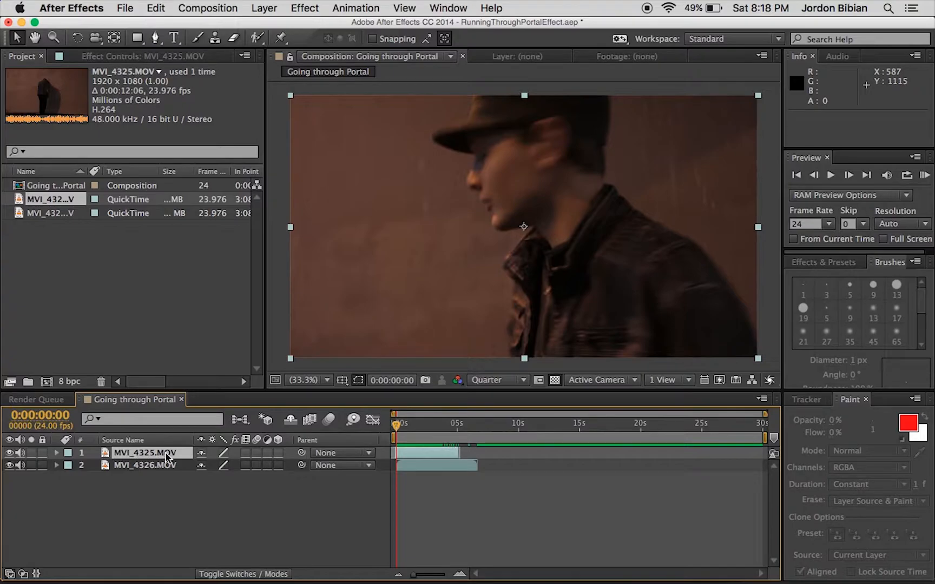
click(158, 496)
click(167, 452)
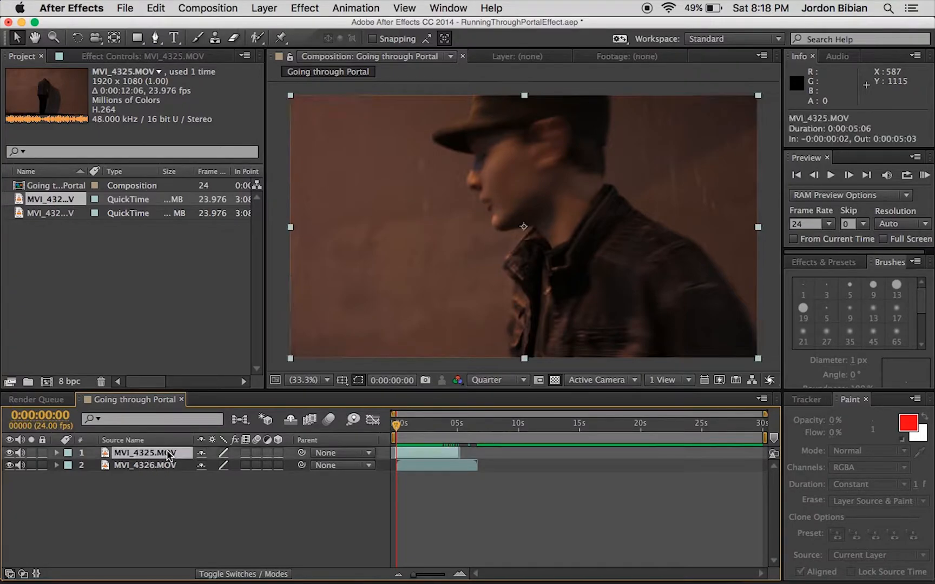
double_click(154, 456)
key(space)
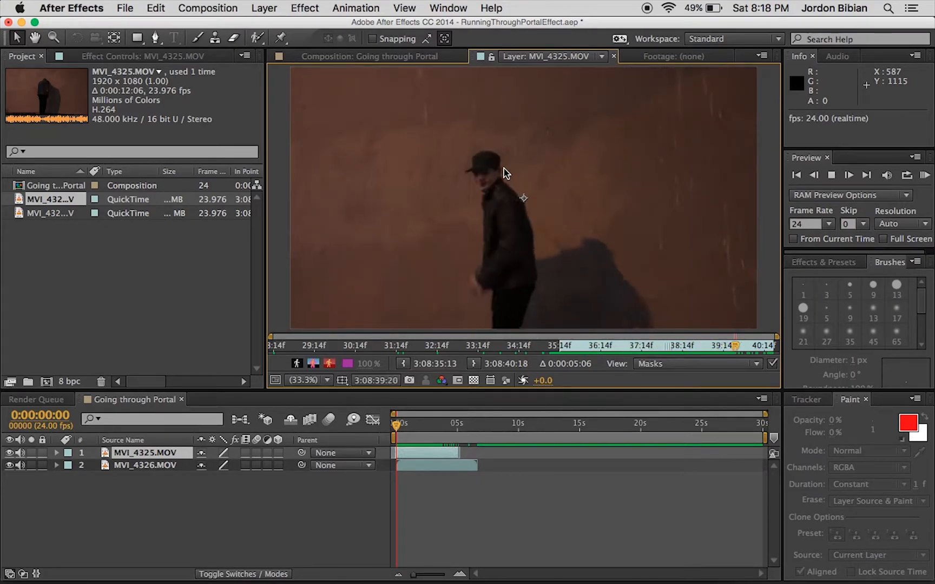
key(space)
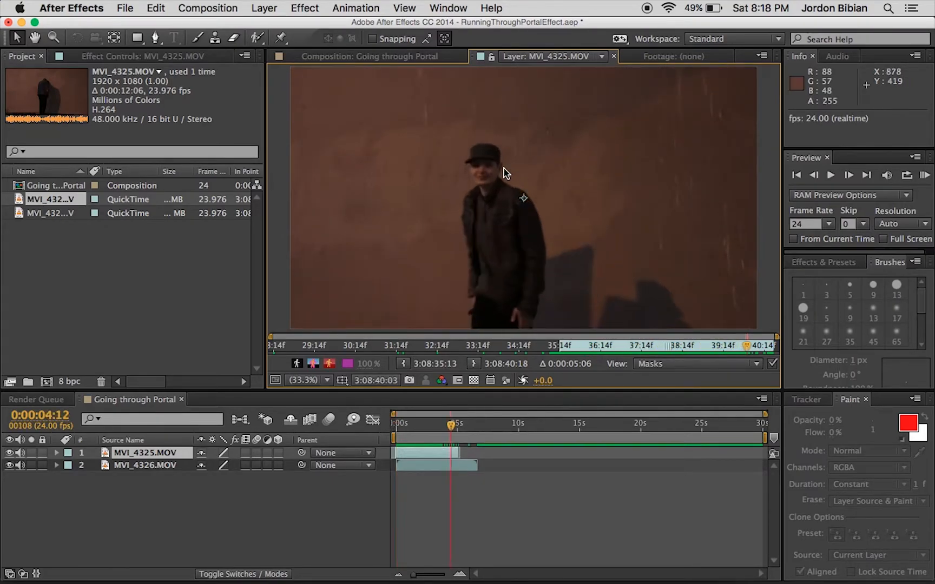
Open the MVI_4326.MOV layer in its own viewer and play back the empty-wall footage.
double_click(150, 468)
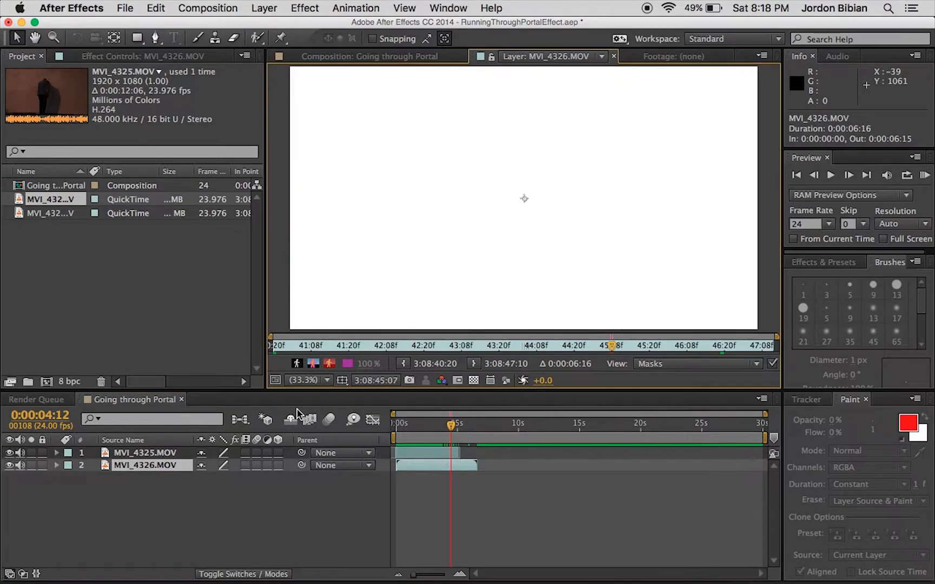
key(space)
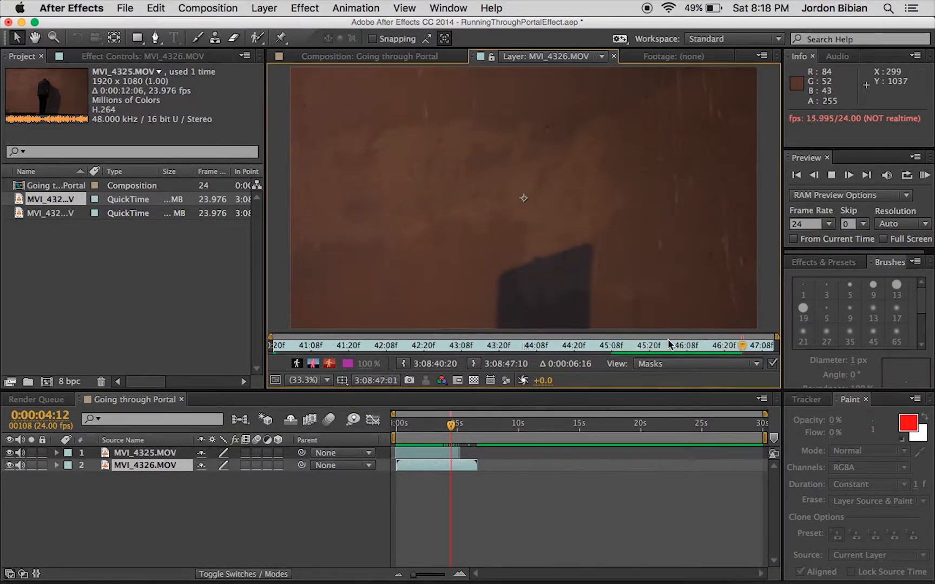
key(space)
click(446, 346)
key(space)
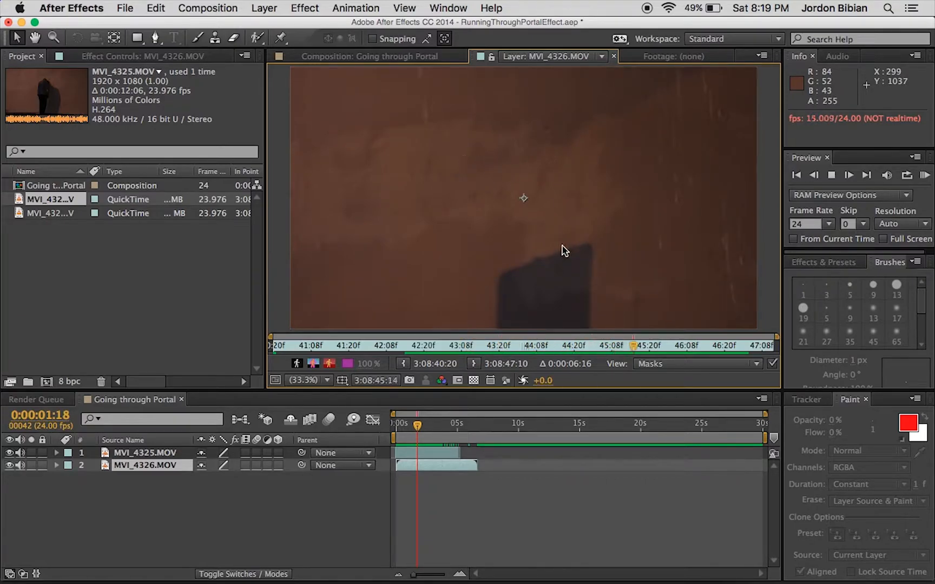
key(space)
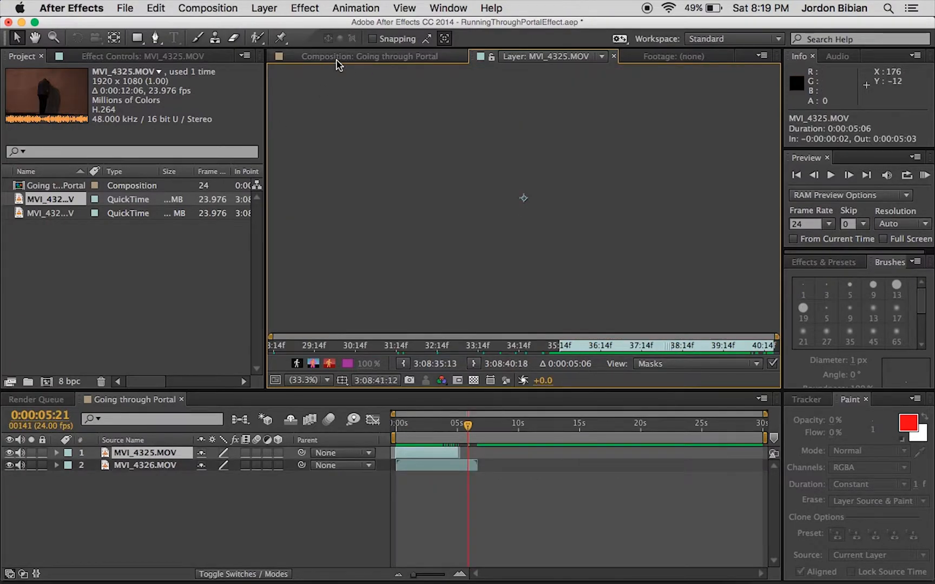
Duplicate the MVI_4325.MOV layer in the Going through Portal composition and split the upper copy at 0:00:03:13.
click(336, 57)
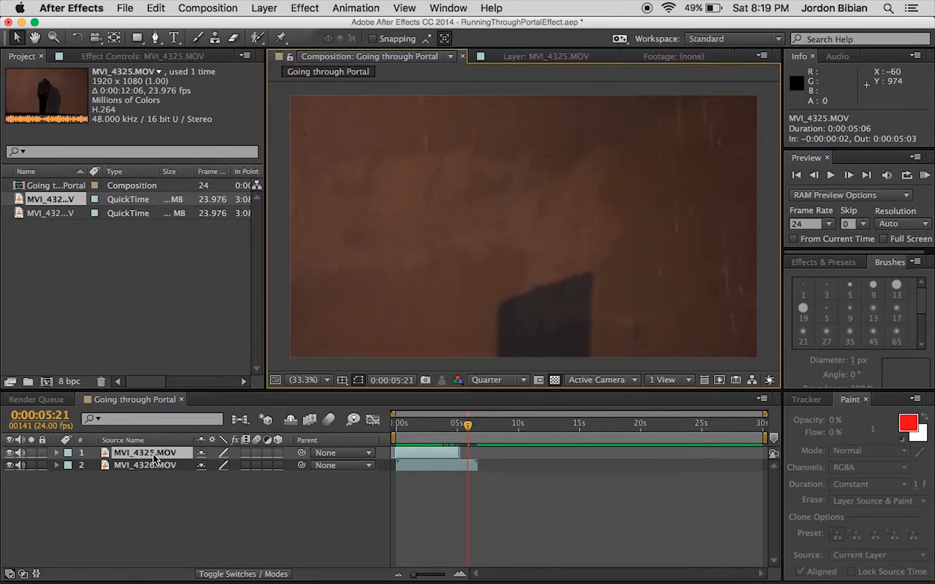
key(super+d)
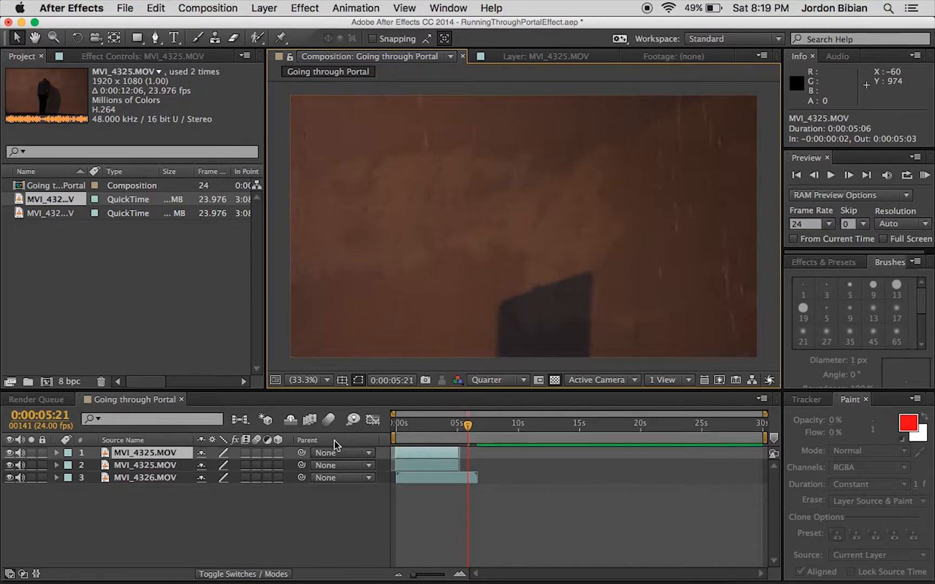
drag(468, 430, 438, 440)
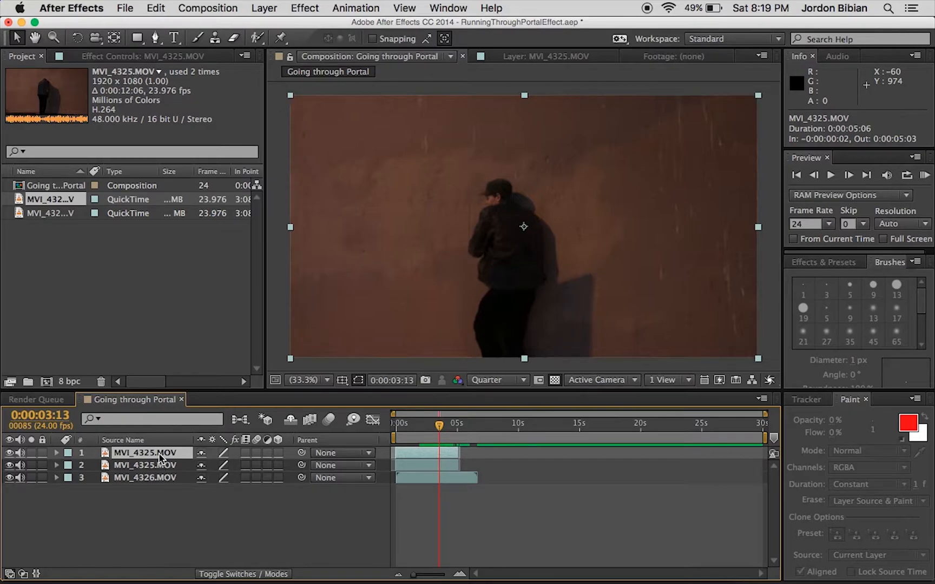
click(165, 6)
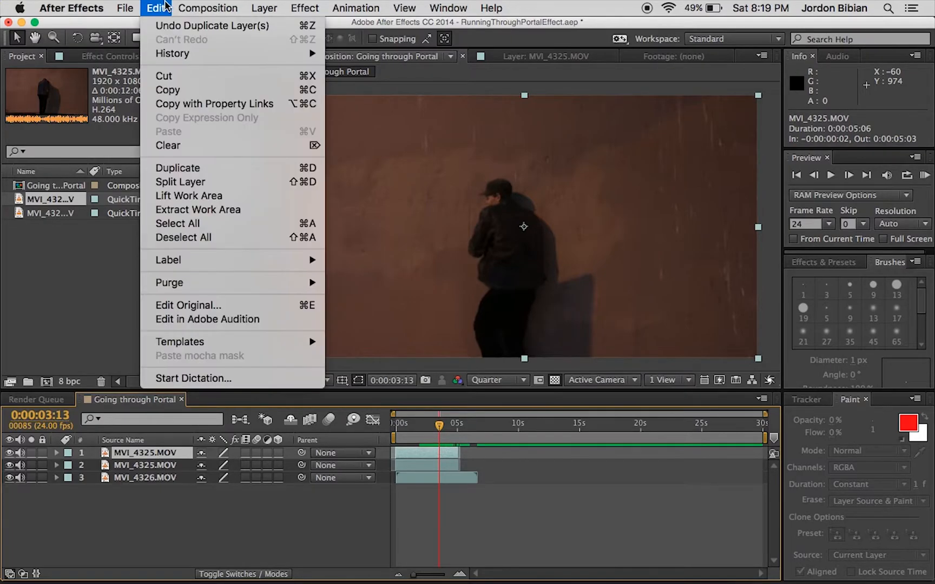
click(224, 184)
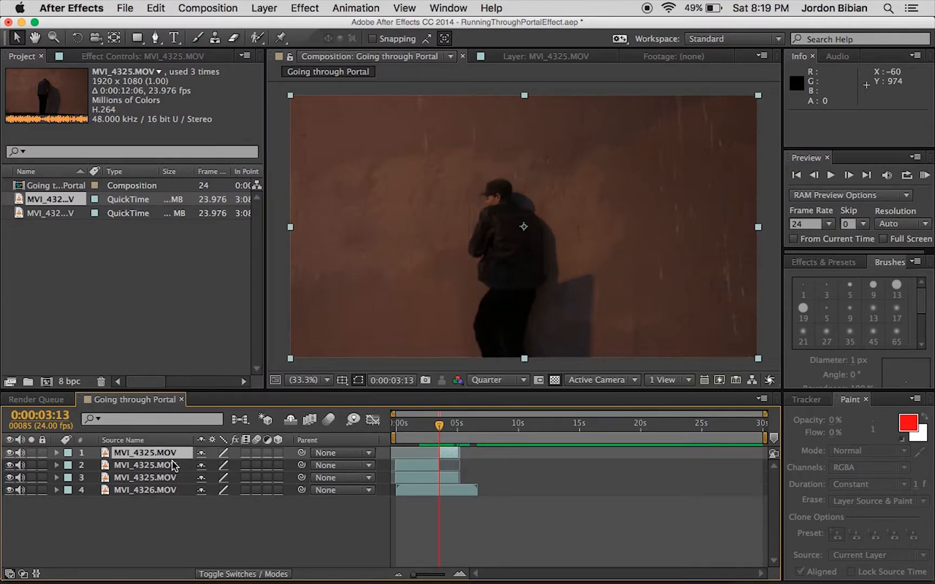
Delete the part of the duplicate before the split and apply Freeze Frame to the remaining top layer.
click(404, 464)
key(Delete)
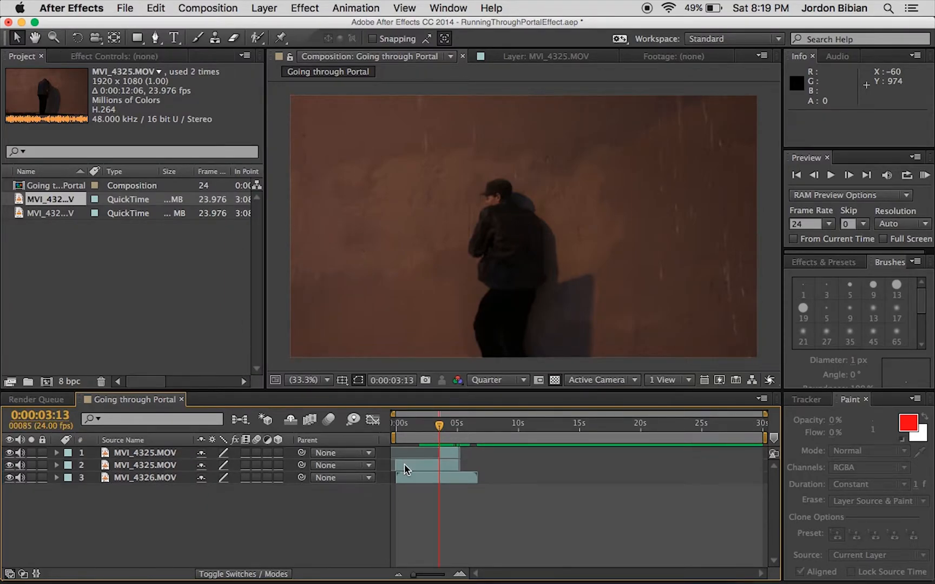
click(442, 454)
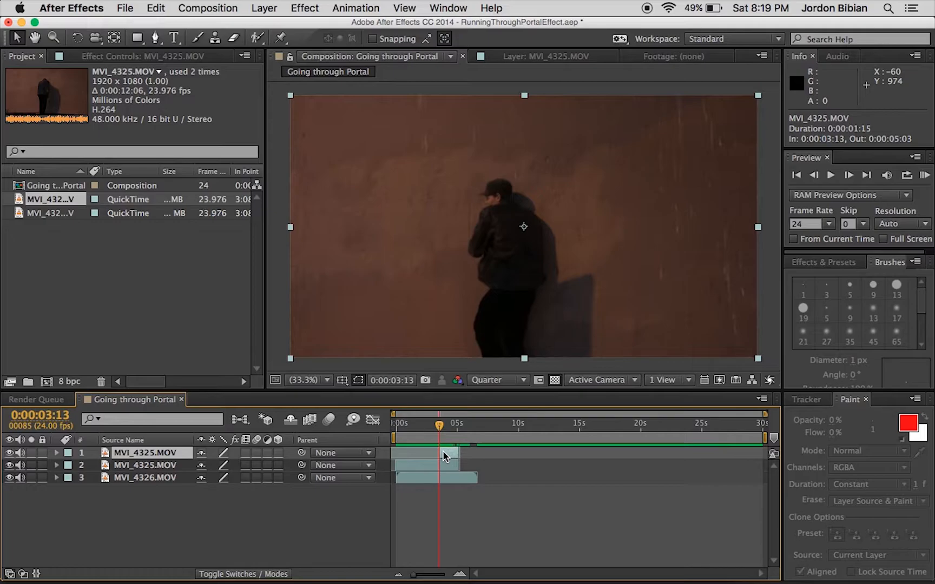
right_click(443, 452)
mouse_move(505, 243)
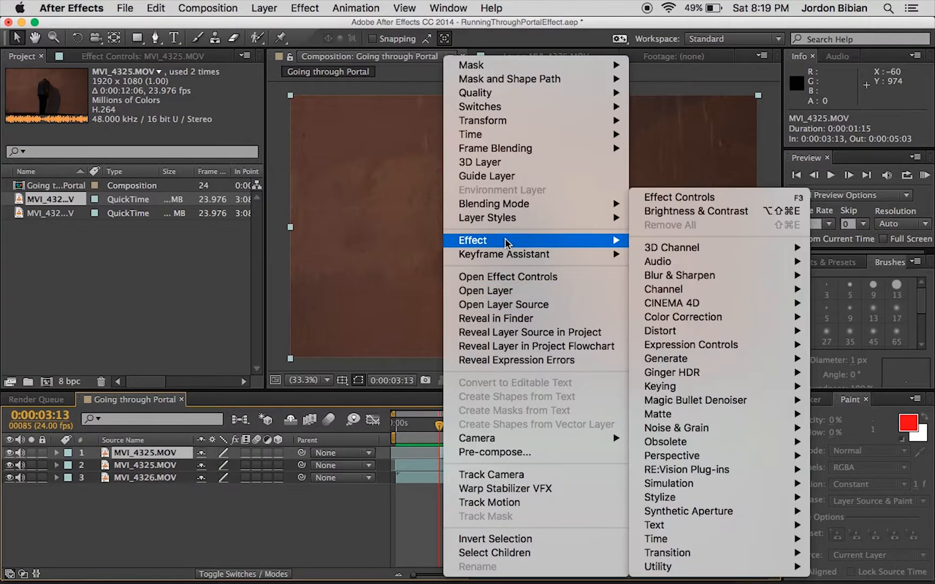
mouse_move(510, 139)
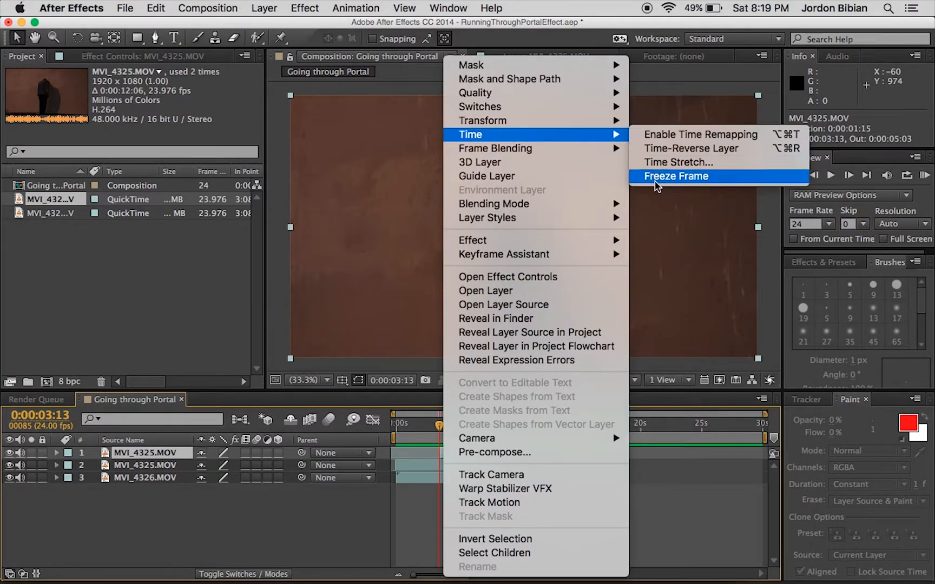
click(655, 177)
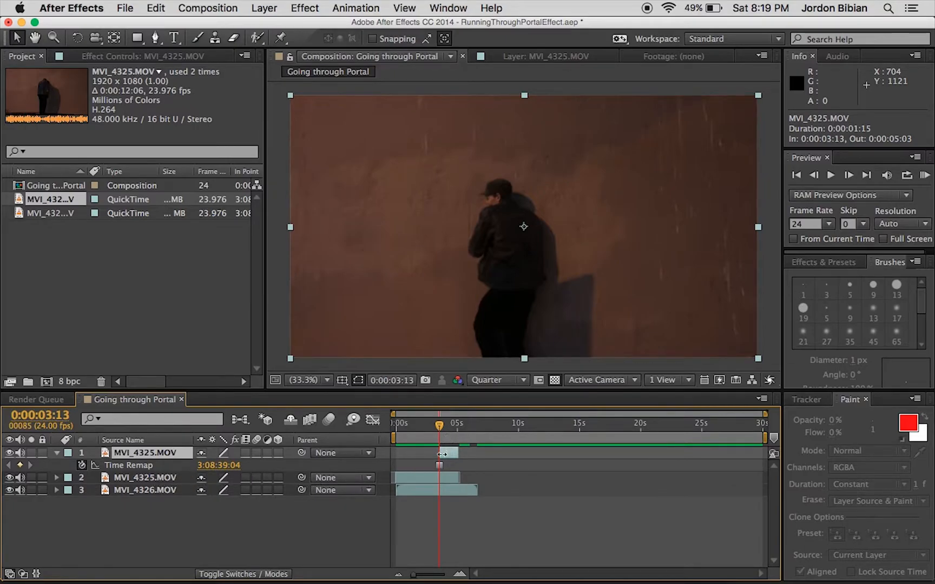
Play back the composition from about 0:00:02:12 to check the transition into the frozen frame.
drag(438, 428, 427, 428)
key(space)
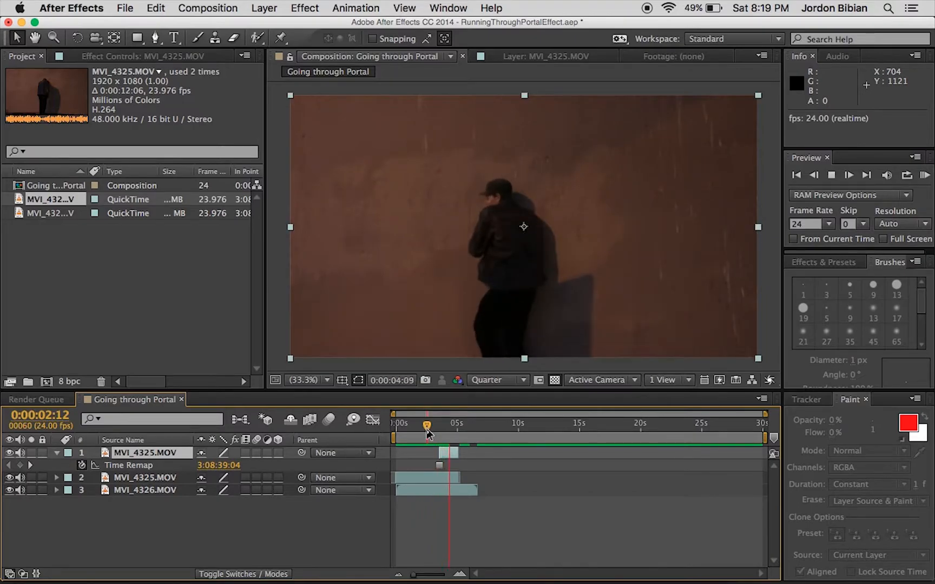
drag(443, 427, 438, 433)
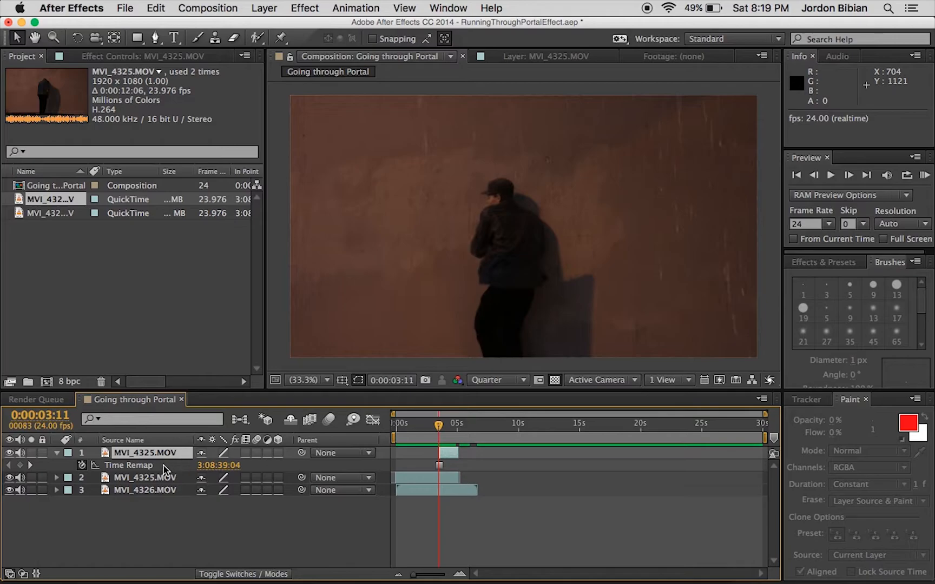
Open the frozen MVI_4325.MOV layer in its own viewer and start a Pen mask from the man's elbow up to his face.
double_click(154, 452)
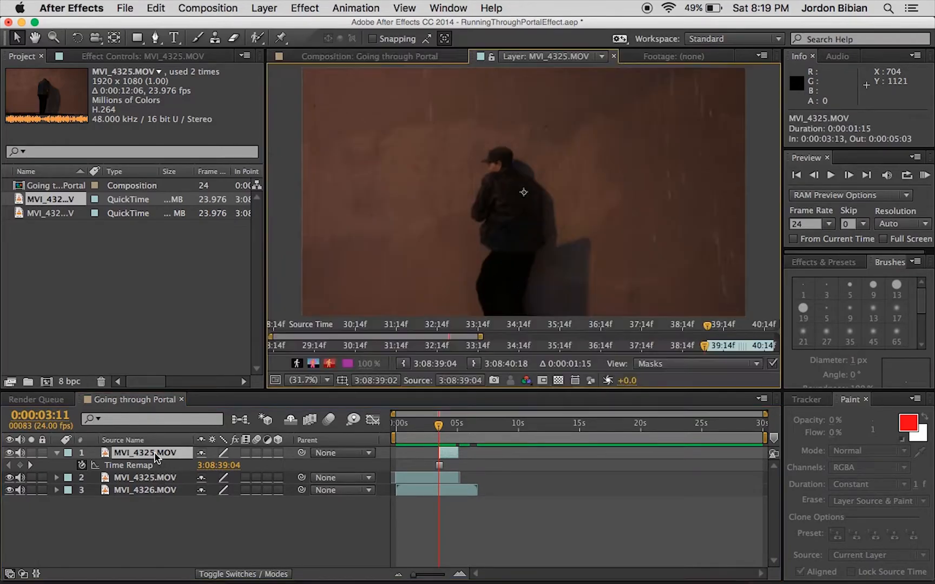
scroll(498, 220, up, 1)
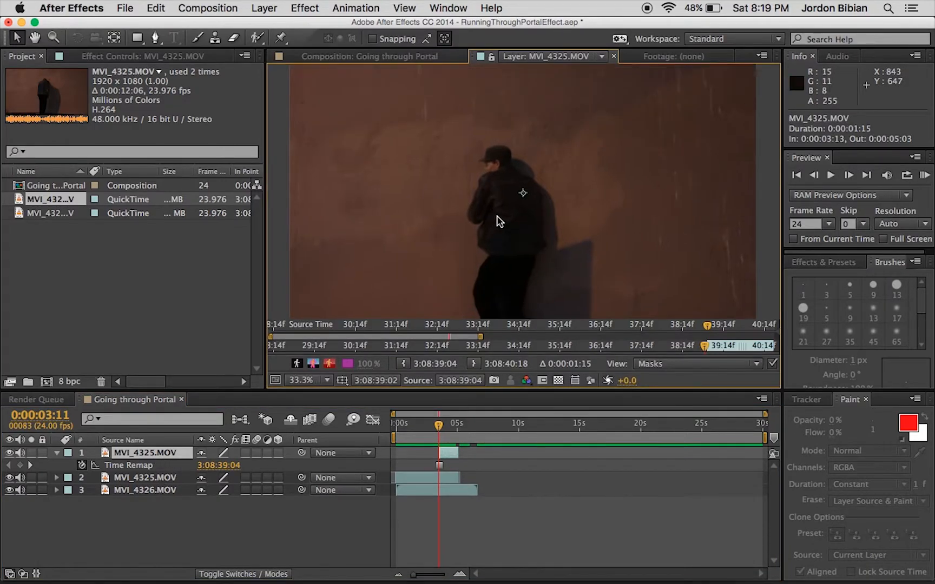
scroll(498, 221, up, 3)
scroll(499, 220, down, 2)
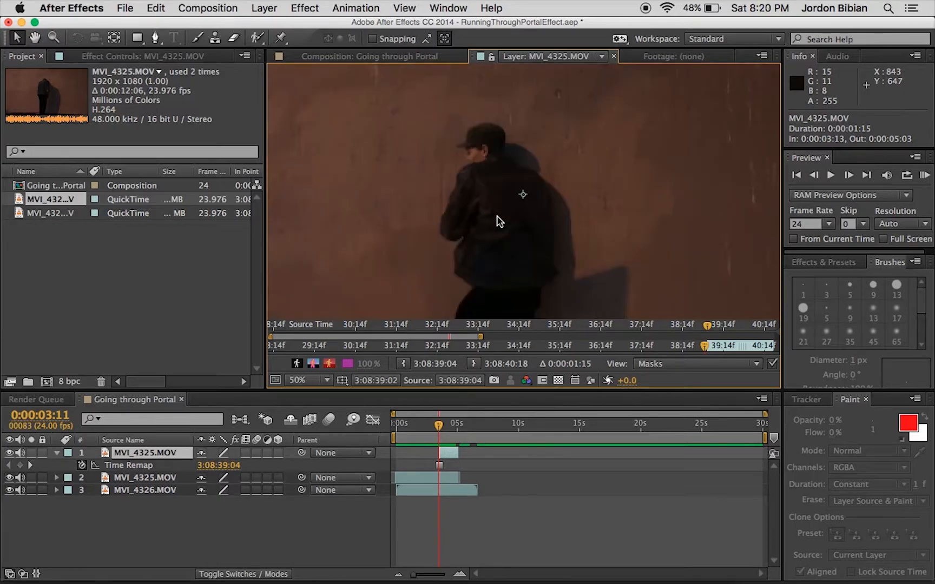
click(156, 39)
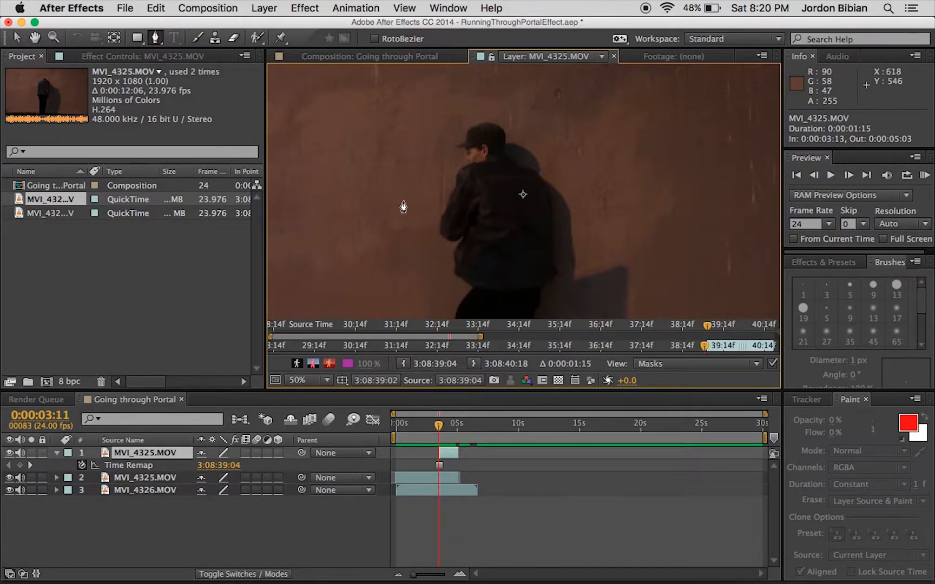
key(period)
key(period)
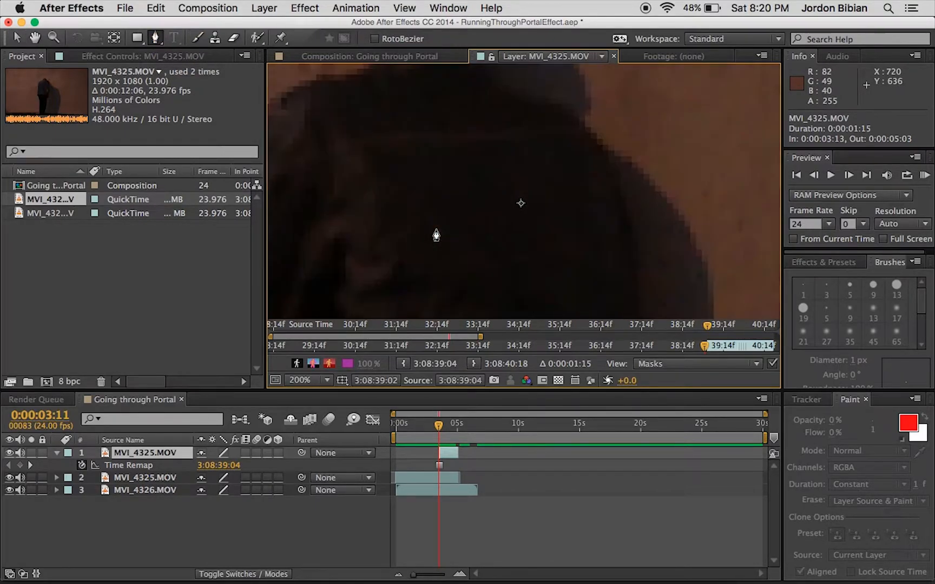
key(comma)
click(348, 262)
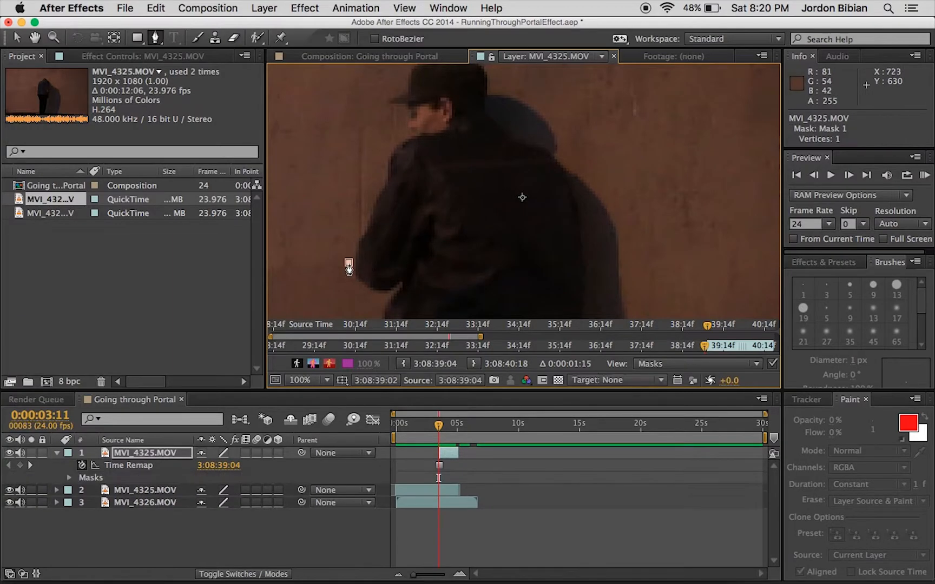
click(366, 206)
click(384, 155)
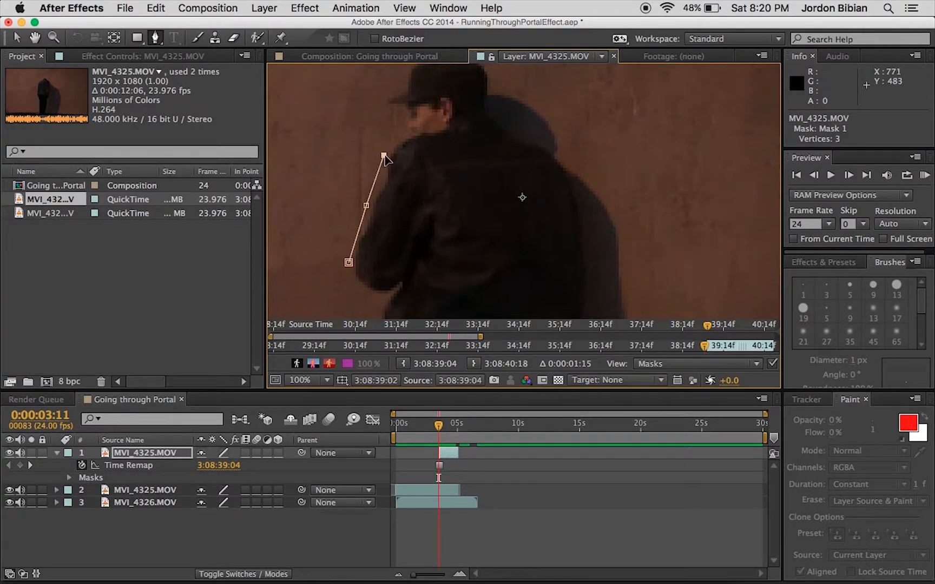
click(395, 137)
click(401, 116)
Continue the mask outline around the cap's brim and over its crown to the back of the head.
drag(384, 96, 362, 132)
click(374, 121)
click(384, 107)
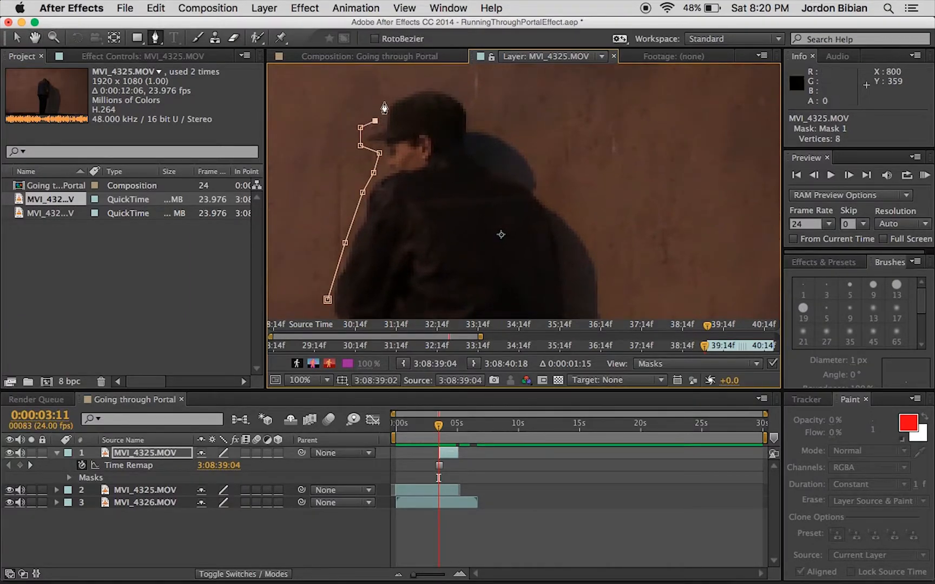
click(404, 86)
click(427, 84)
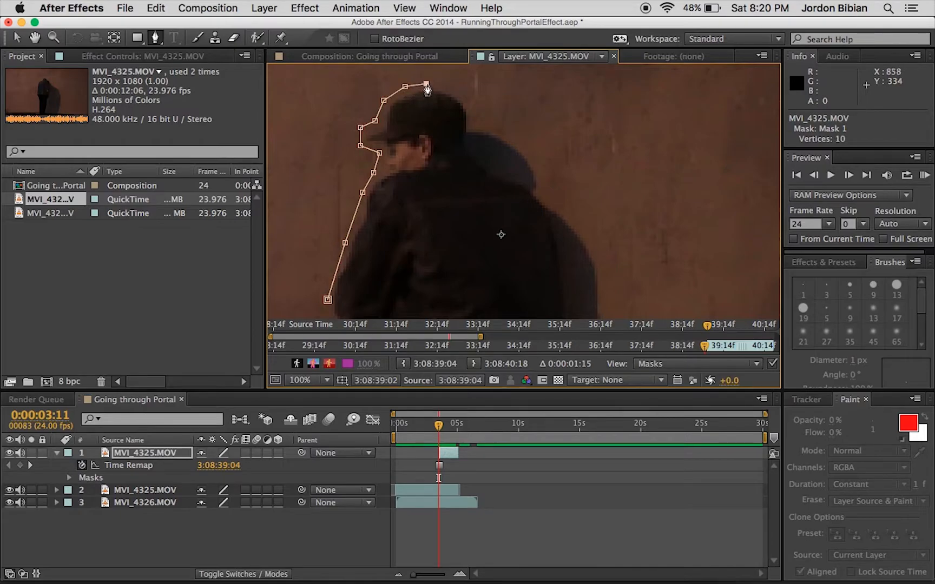
click(473, 109)
click(479, 123)
click(502, 134)
click(525, 148)
click(542, 173)
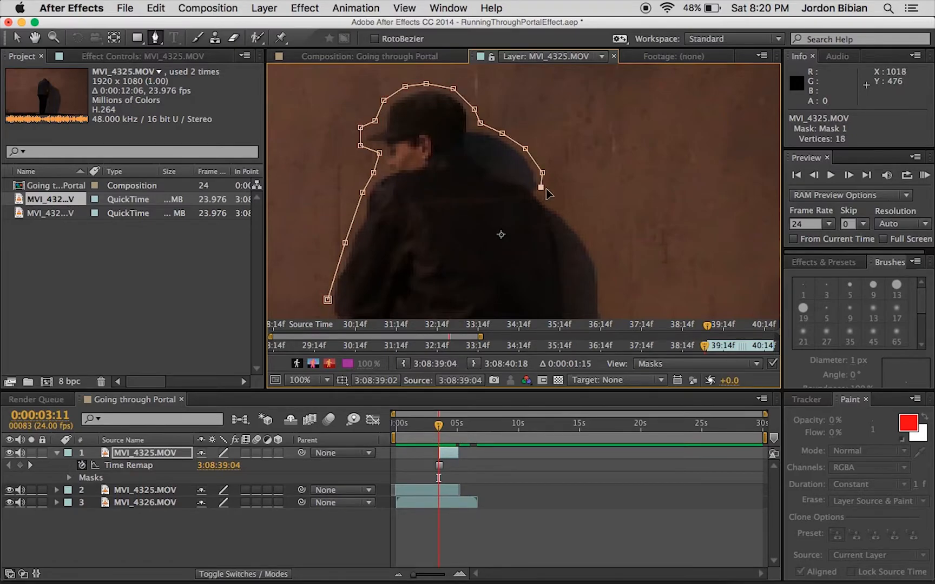
scroll(543, 190, down, 5)
scroll(544, 190, right, 4)
click(506, 145)
click(523, 161)
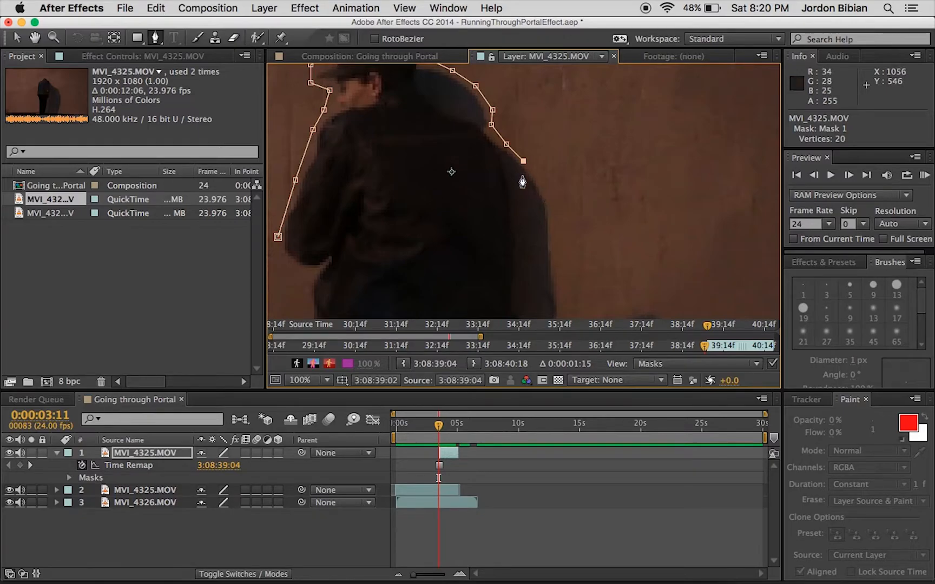
key(ctrl+z)
key(ctrl+z)
key(ctrl+z)
key(ctrl+z)
key(ctrl+z)
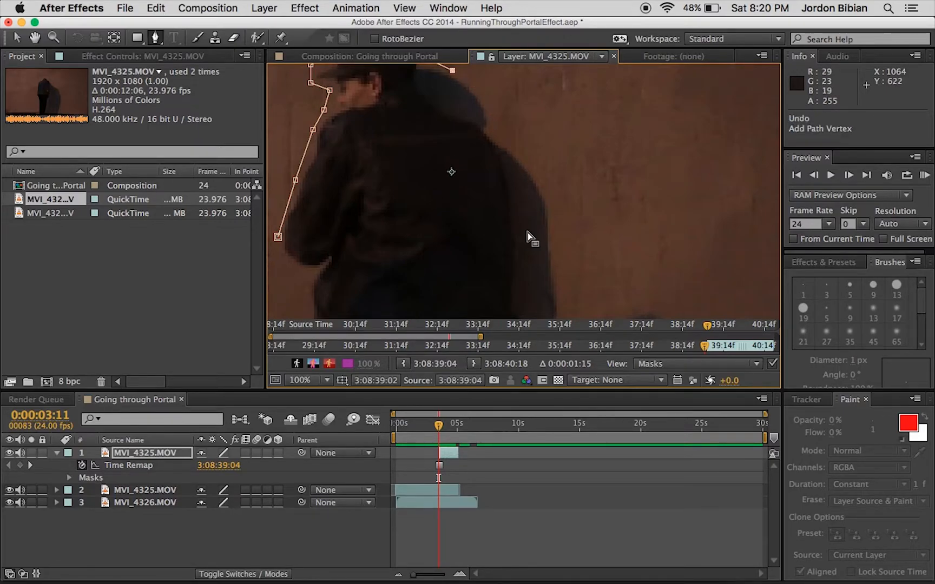
drag(498, 143, 521, 235)
key(ctrl+z)
key(ctrl+z)
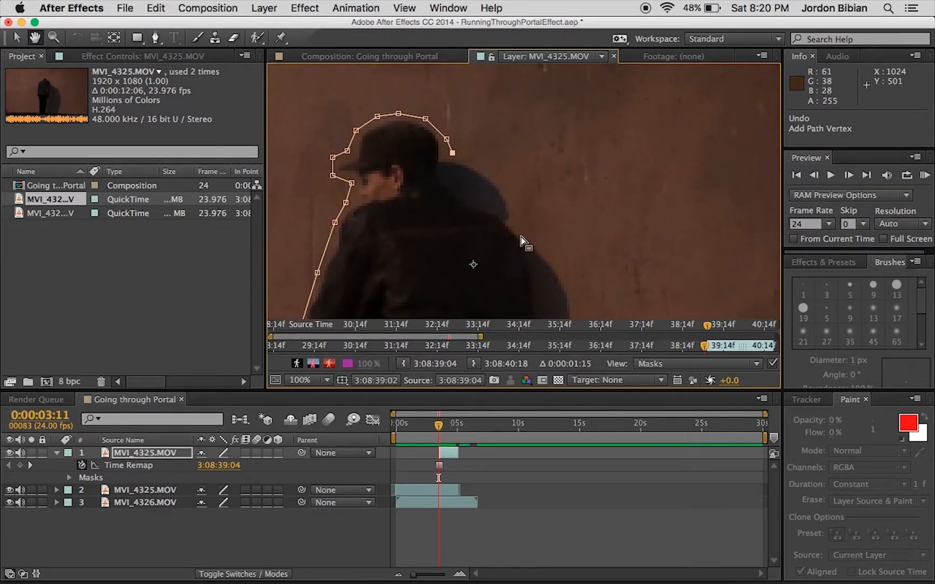
Continue the mask outline from the back of the man's head down his neck and along his shoulder, excluding the shadow.
key(g)
click(443, 157)
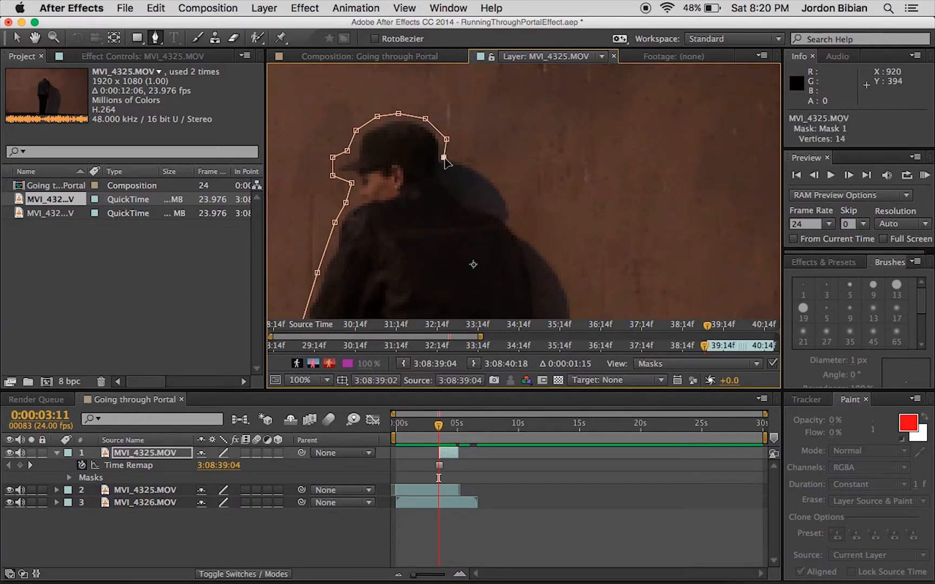
click(447, 175)
click(460, 195)
click(481, 206)
click(504, 219)
Extend the mask outline from the shoulder down the man's back to the jacket's hem, keeping the wall shadow outside.
drag(527, 249, 483, 155)
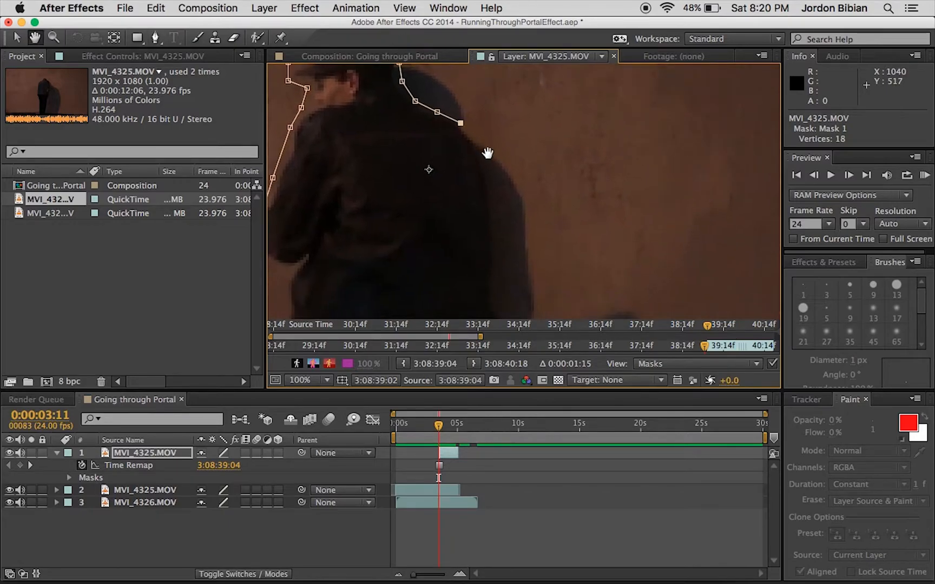
click(468, 134)
click(481, 164)
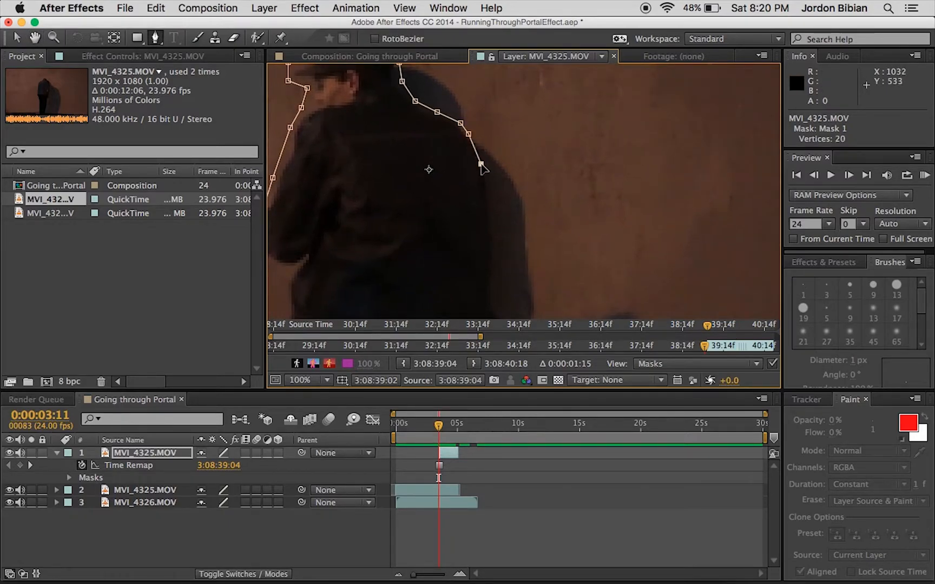
click(489, 207)
click(499, 255)
drag(499, 255, 516, 137)
click(514, 175)
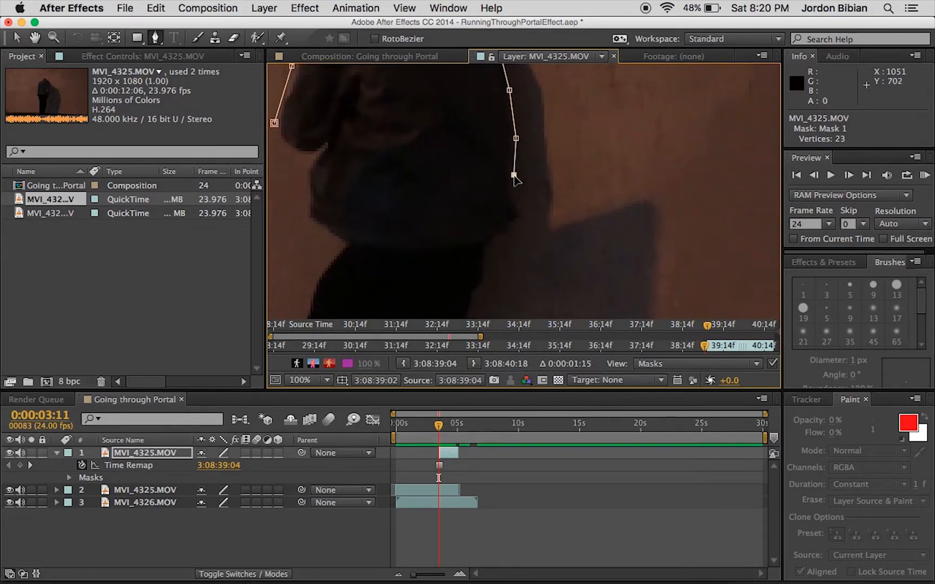
click(520, 211)
click(515, 229)
Continue the mask outline from the jacket's hem down the back of the man's leg to the lower edge of the frame.
drag(515, 229, 527, 162)
click(502, 188)
click(494, 230)
click(489, 251)
drag(491, 255, 506, 149)
click(493, 170)
click(484, 221)
click(484, 260)
click(488, 276)
click(490, 292)
Carry the mask outline across beneath the legs and up the front of the man's leg to the jacket's hem.
click(339, 290)
click(345, 270)
click(339, 248)
click(332, 229)
click(324, 208)
click(320, 171)
drag(326, 154, 337, 262)
click(336, 254)
click(345, 229)
click(358, 197)
click(367, 185)
Trace the mask up the jacket's front and around the forearm, and close it at the starting point by the elbow.
click(343, 159)
click(334, 135)
click(335, 102)
drag(335, 102, 401, 204)
click(383, 190)
click(374, 174)
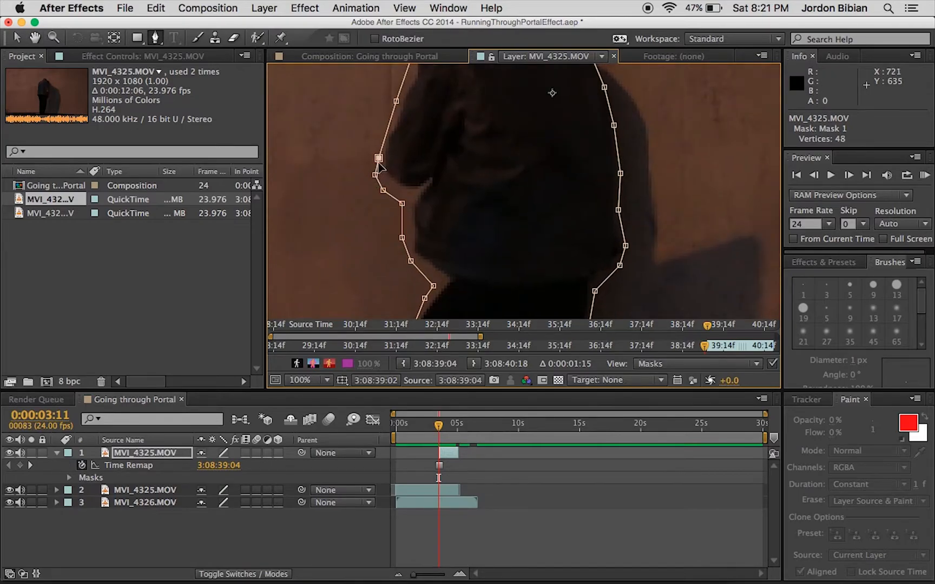
click(379, 159)
Switch to the Selection tool and turn on the transparency grid behind the masked man.
key(comma)
key(comma)
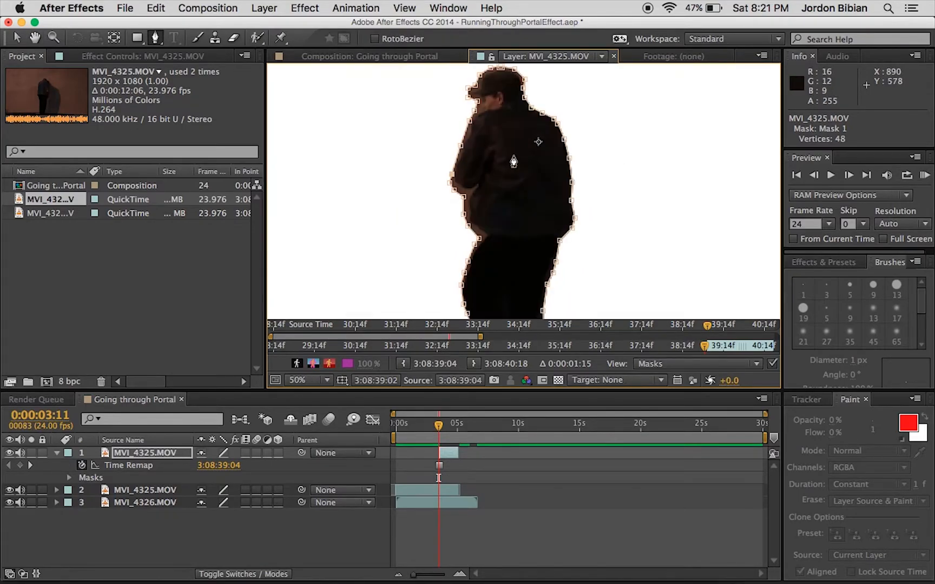
click(17, 38)
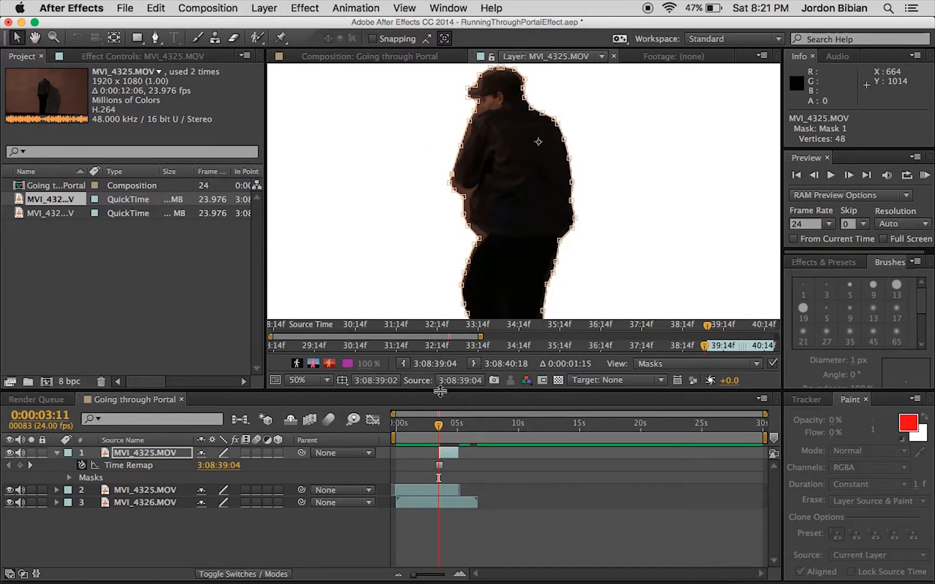
click(558, 379)
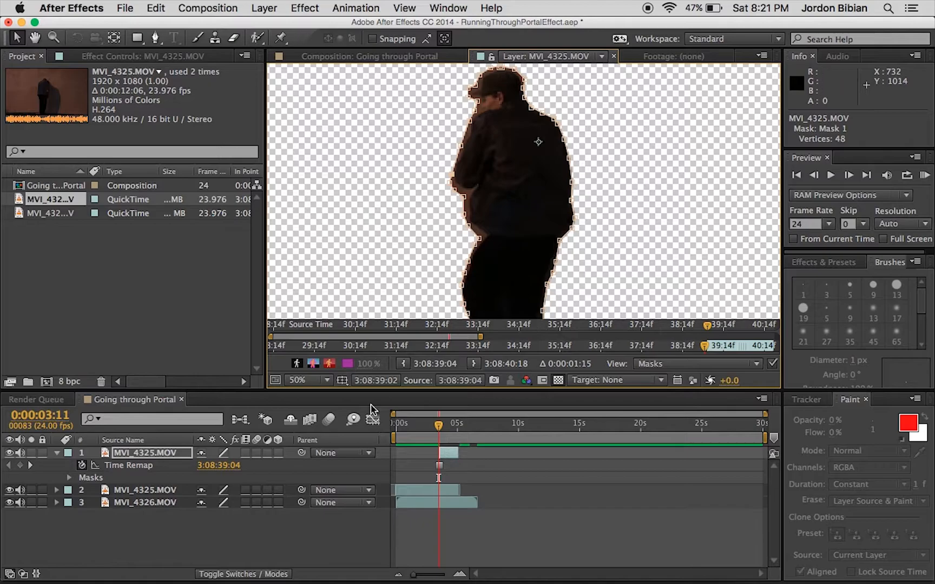
Reveal the frozen layer's Mask 1 properties and set its Mask Feather to 2 pixels.
click(151, 453)
key(m)
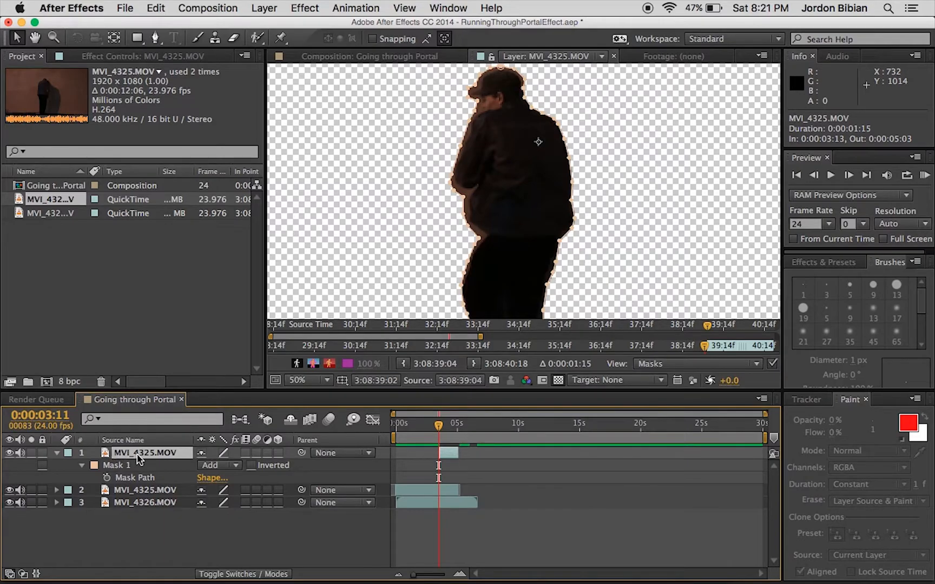
click(57, 453)
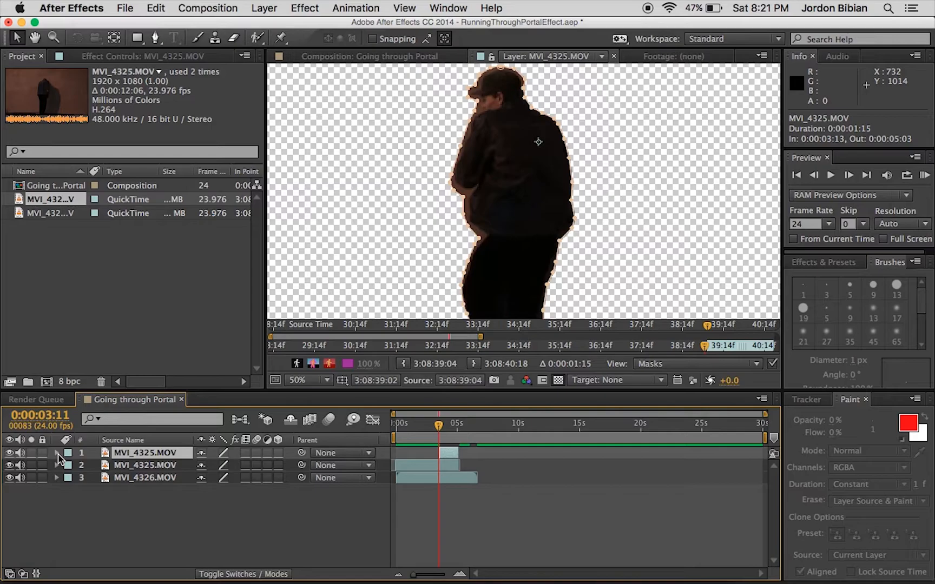
click(58, 455)
scroll(130, 498, down, 2)
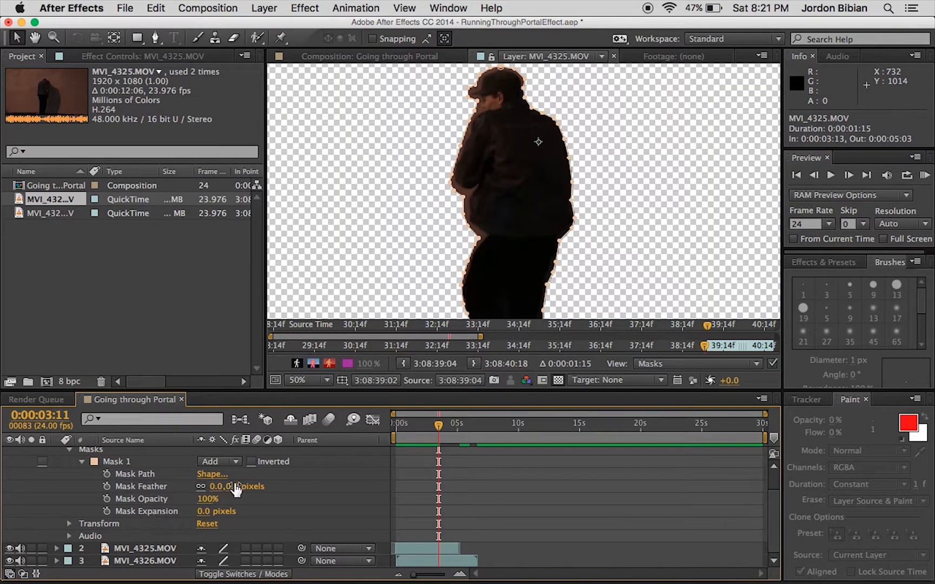
mouse_move(214, 487)
mouse_down()
mouse_move(230, 487)
mouse_move(215, 490)
mouse_up()
click(216, 486)
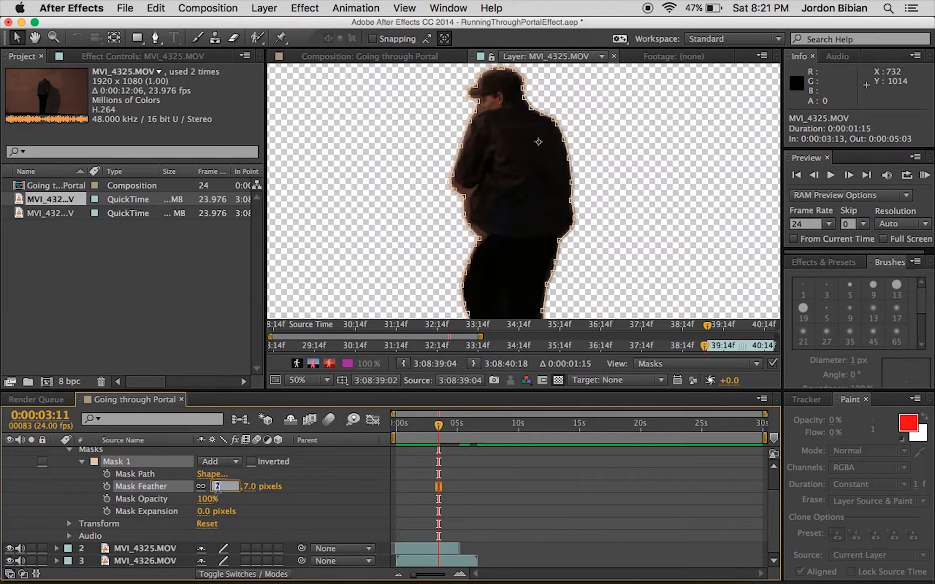
text(2)
key(Return)
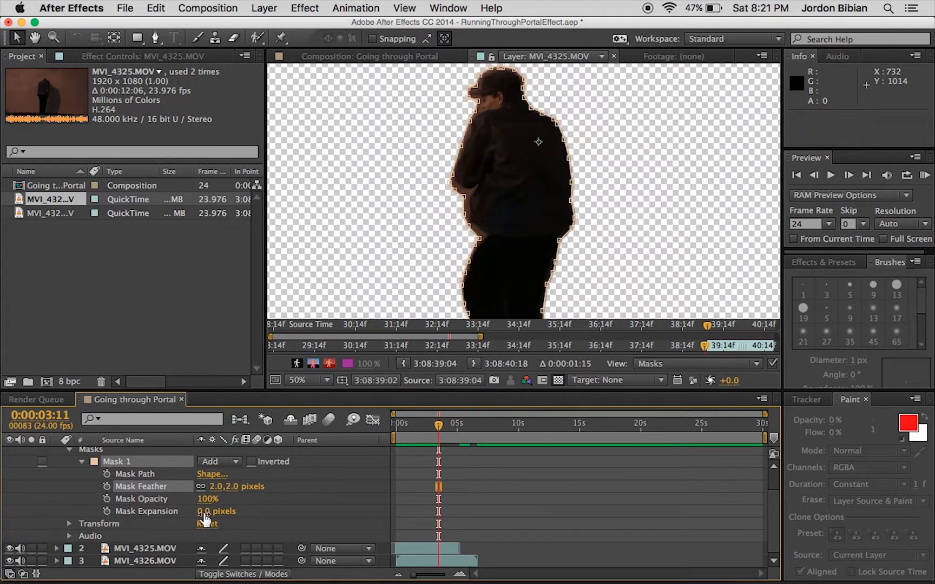
Try expanding Mask 1 by about 8 pixels and reset its Mask Expansion to 0 pixels.
mouse_move(203, 511)
mouse_down()
mouse_move(243, 512)
mouse_move(184, 513)
mouse_move(239, 512)
mouse_move(206, 510)
mouse_up()
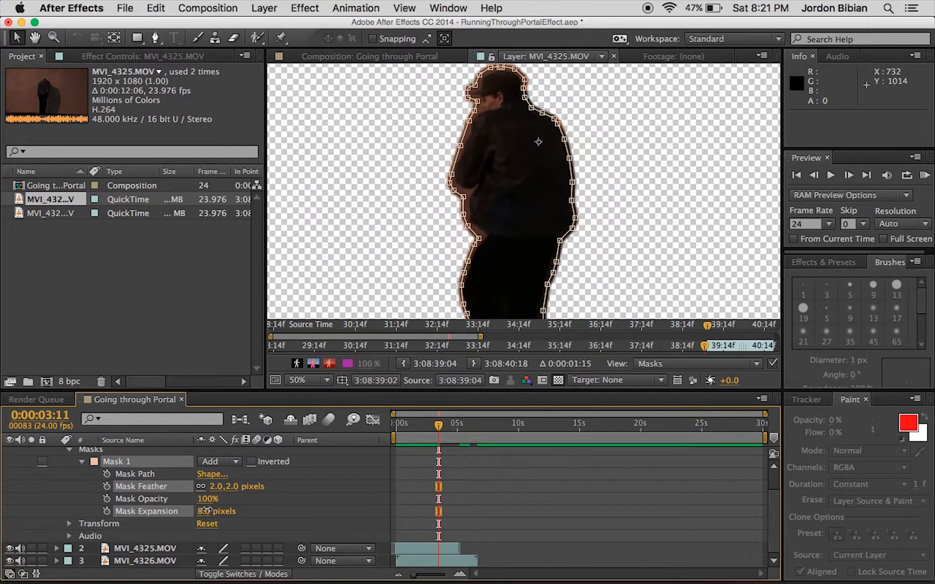
click(211, 511)
text(0)
key(Return)
Keyframe Mask 1's expansion from 0 pixels at the current frame to about -166 pixels at 0:00:04:07.
click(107, 511)
drag(440, 427, 448, 423)
drag(206, 511, 97, 524)
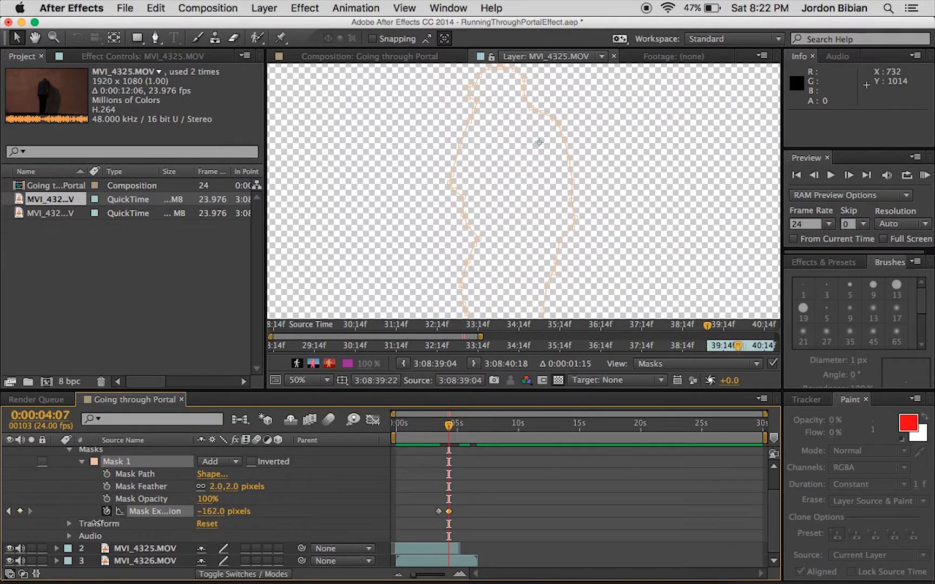
Play back the Going through Portal composition from 0:00:01:08 to check the shrinking mask animation.
click(368, 57)
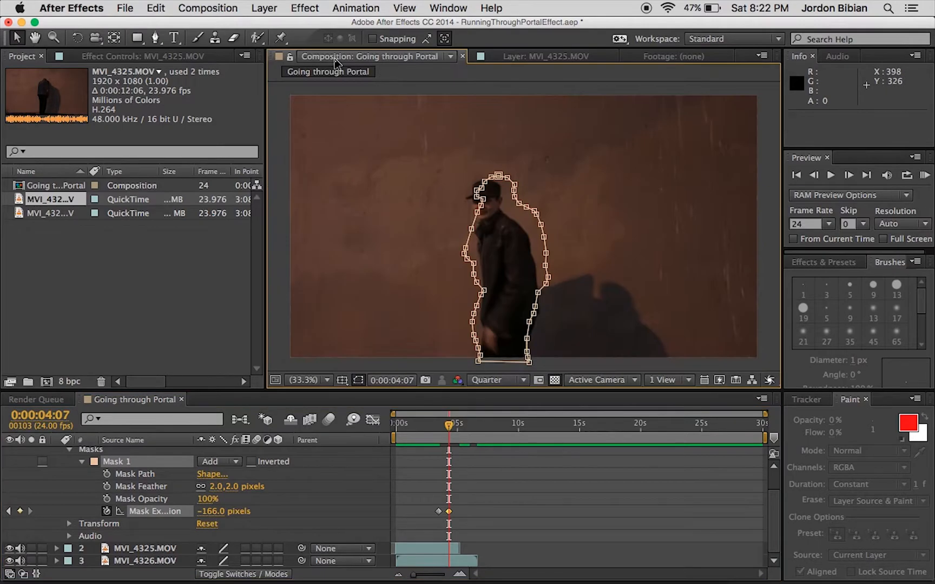
drag(450, 430, 413, 435)
key(space)
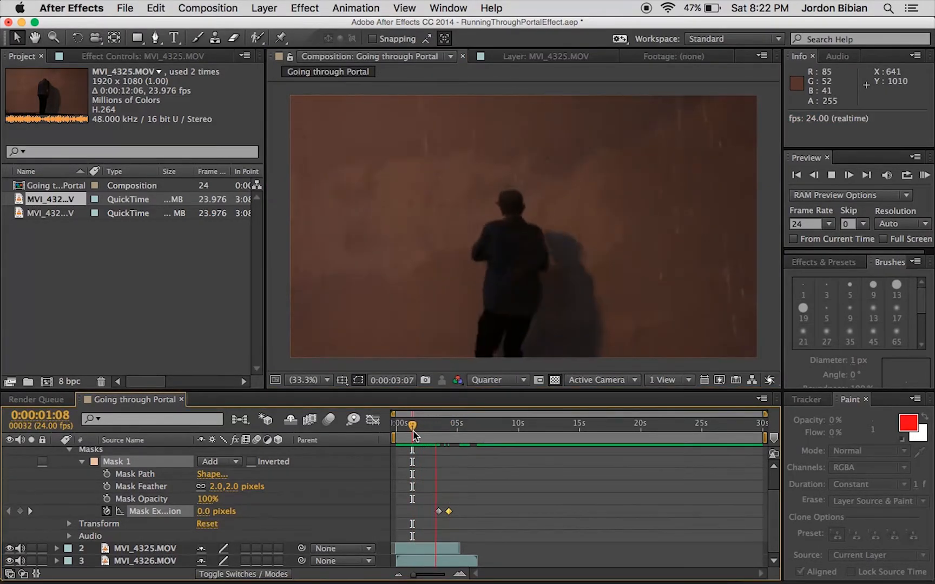
key(space)
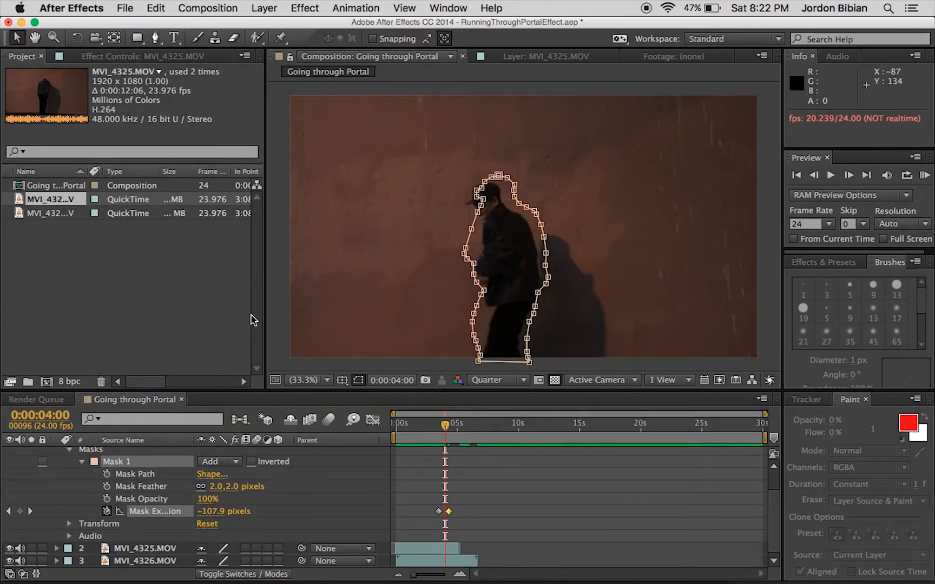
Collapse the frozen layer's properties and place the playhead at that layer's first frame, 0:00:03:13.
click(277, 319)
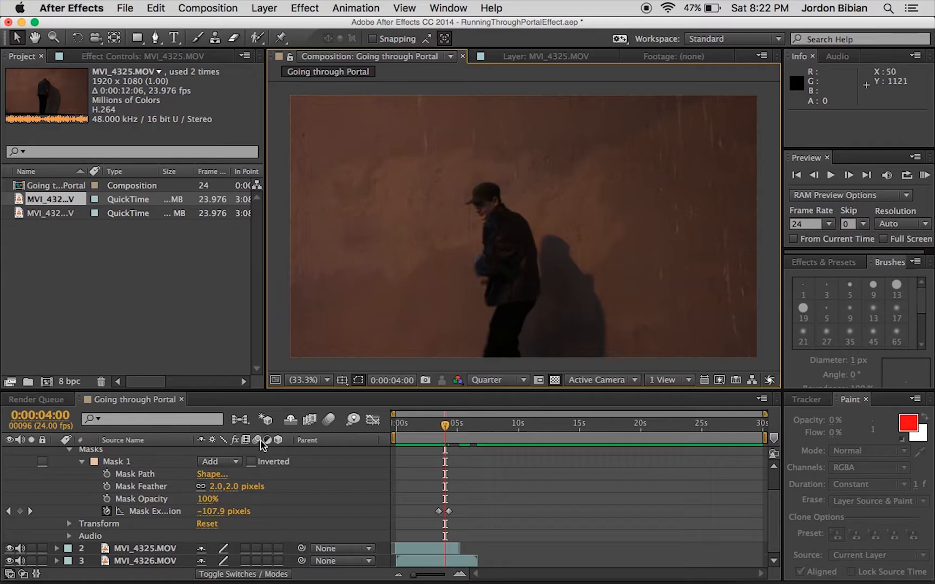
scroll(152, 480, up, 2)
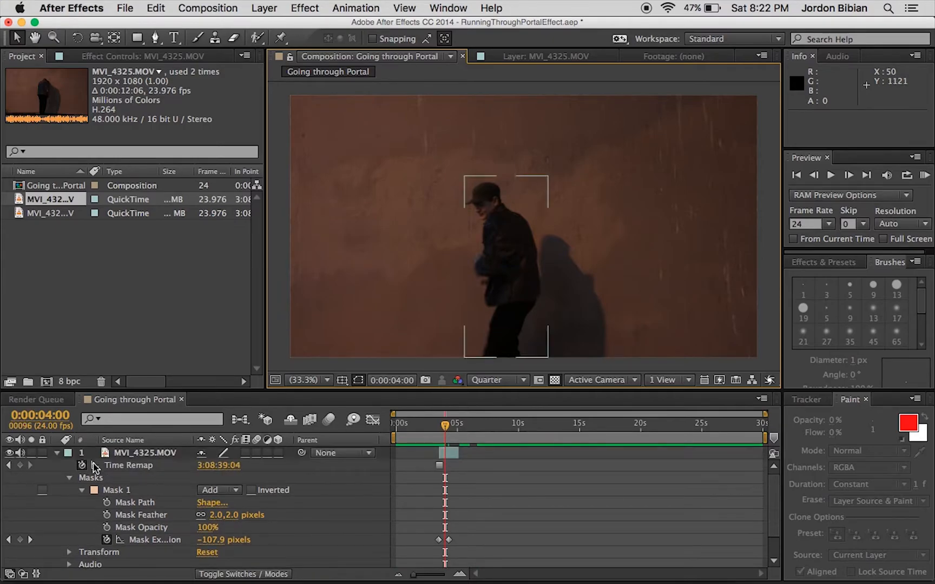
click(57, 454)
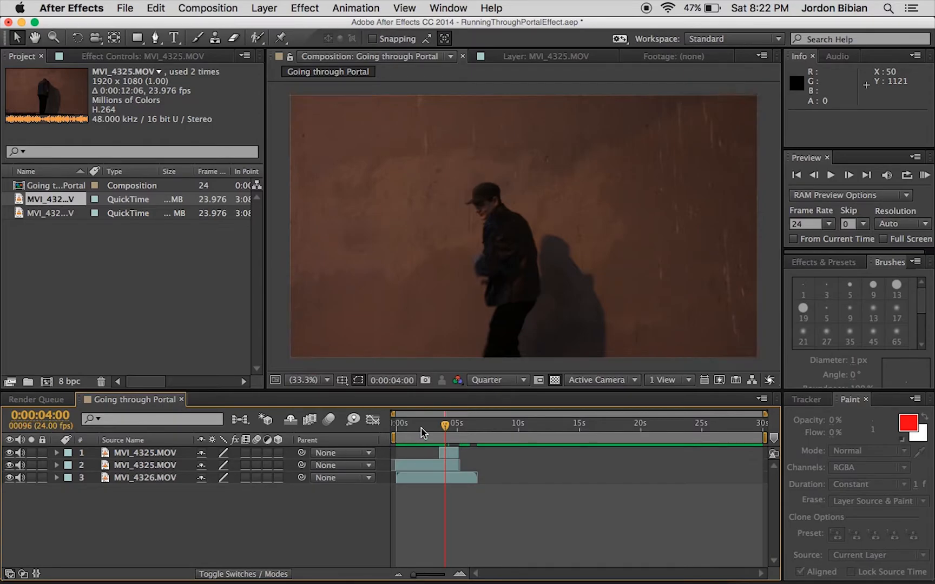
drag(445, 428, 434, 427)
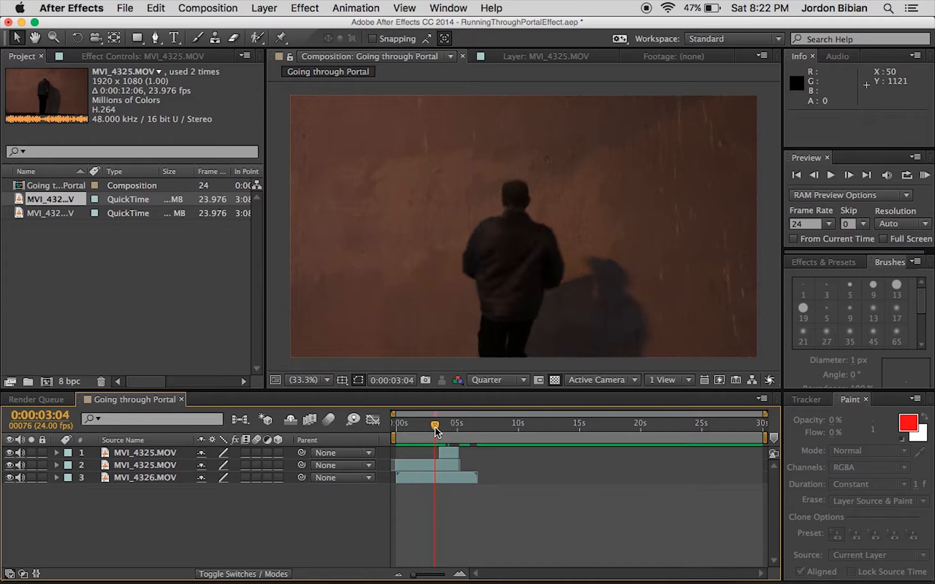
drag(414, 577, 437, 574)
drag(526, 428, 534, 428)
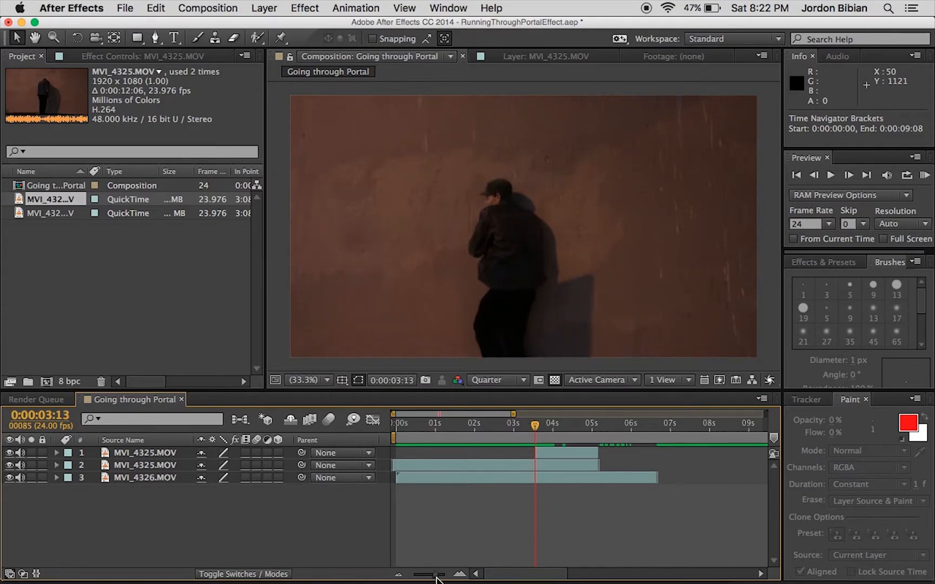
drag(437, 576, 445, 576)
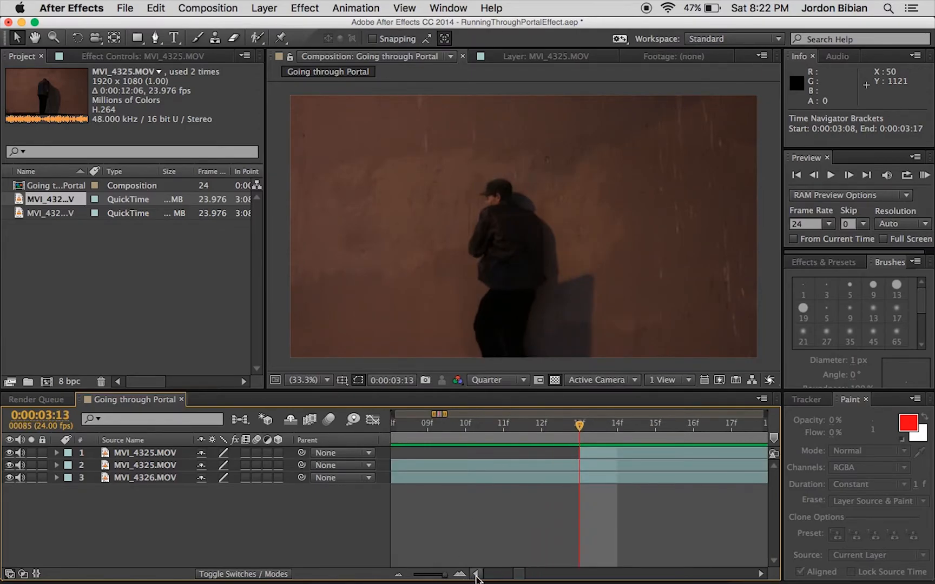
Reveal the second MVI_4325.MOV layer's transform properties and set an Opacity keyframe of 100% at 0:00:03:13.
click(155, 467)
key(t)
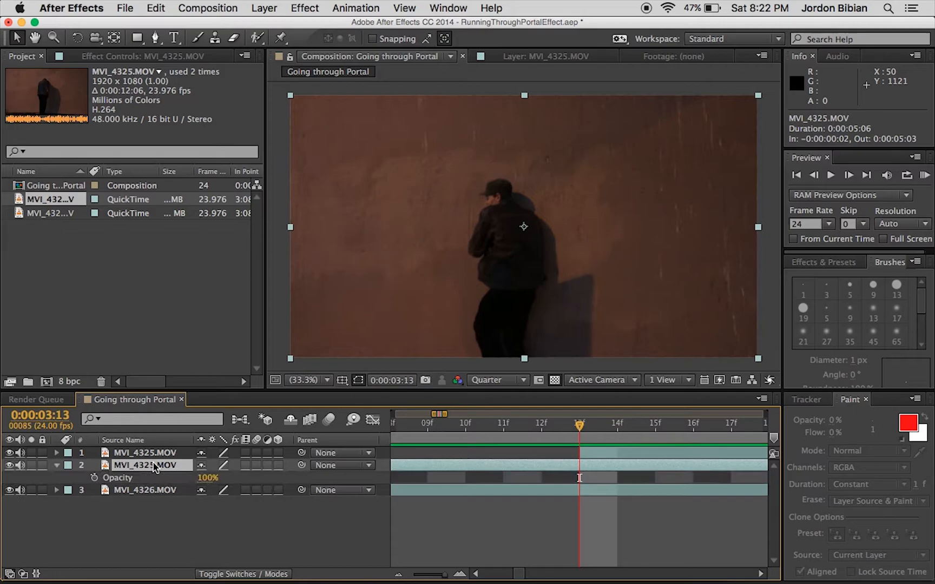
click(56, 466)
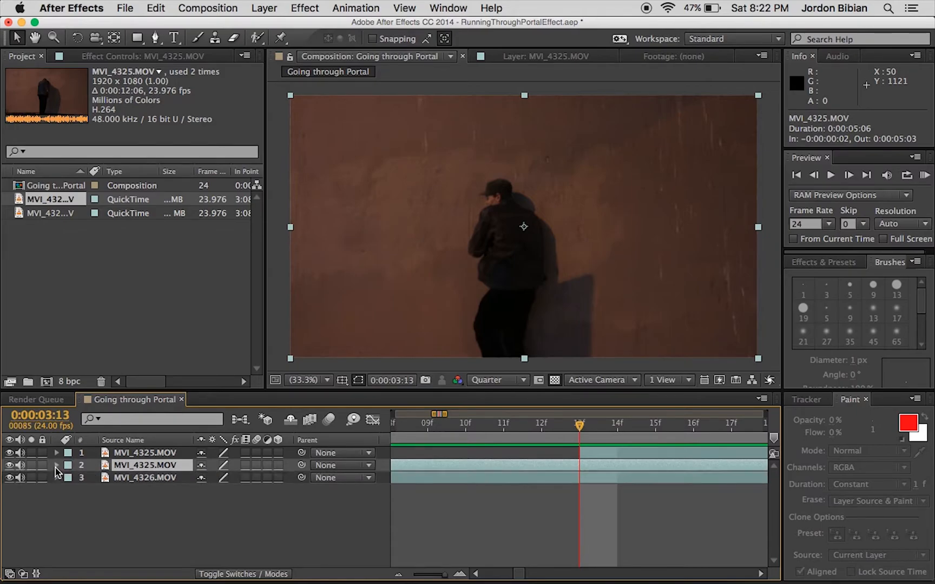
click(56, 466)
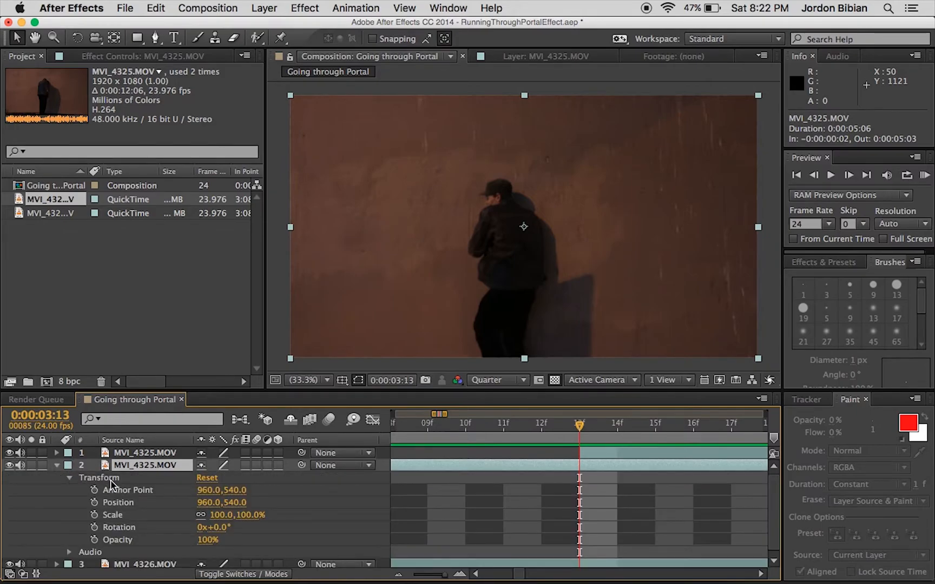
click(95, 540)
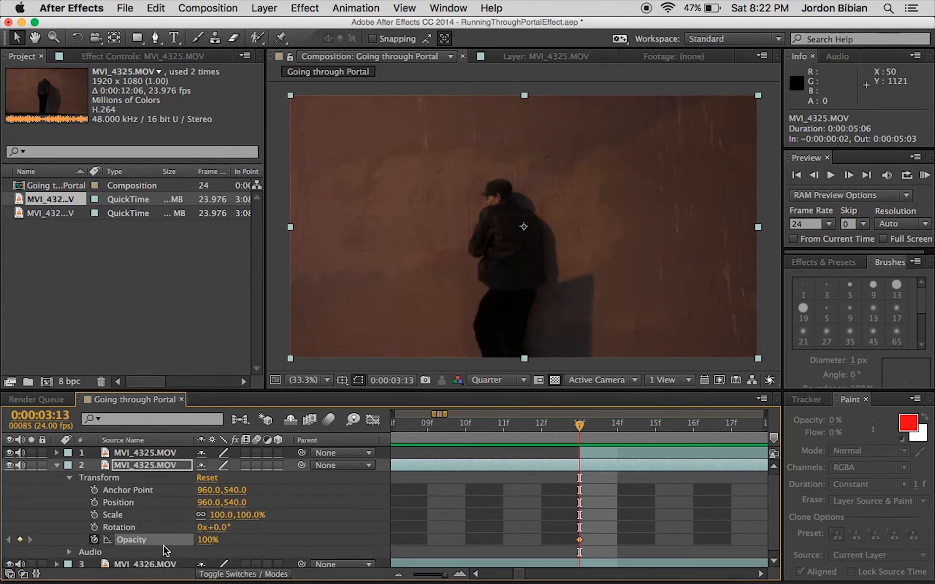
Add a 0% Opacity keyframe to the second layer at 0:00:03:16 and move that keyframe to 0:00:03:15.
drag(590, 430, 693, 427)
drag(208, 539, 80, 551)
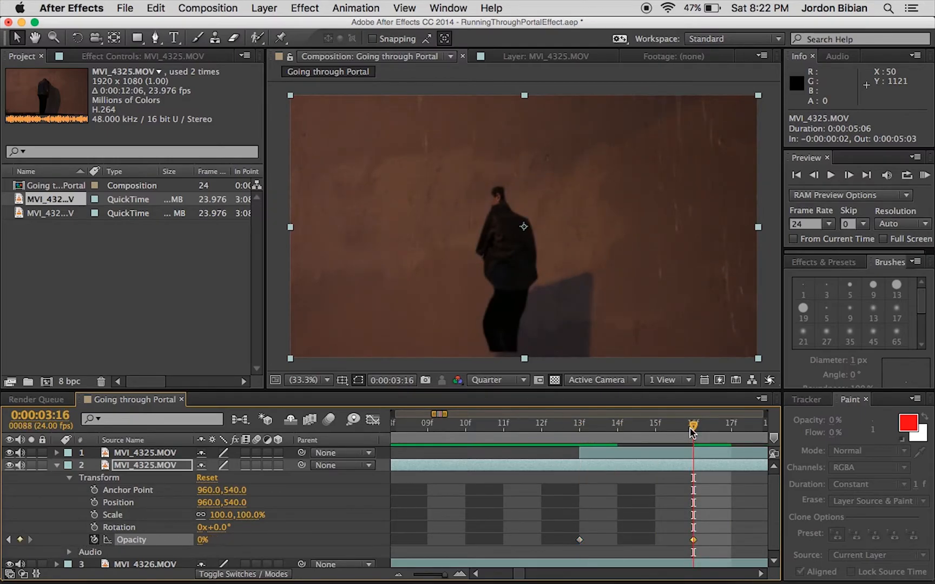
drag(688, 430, 627, 433)
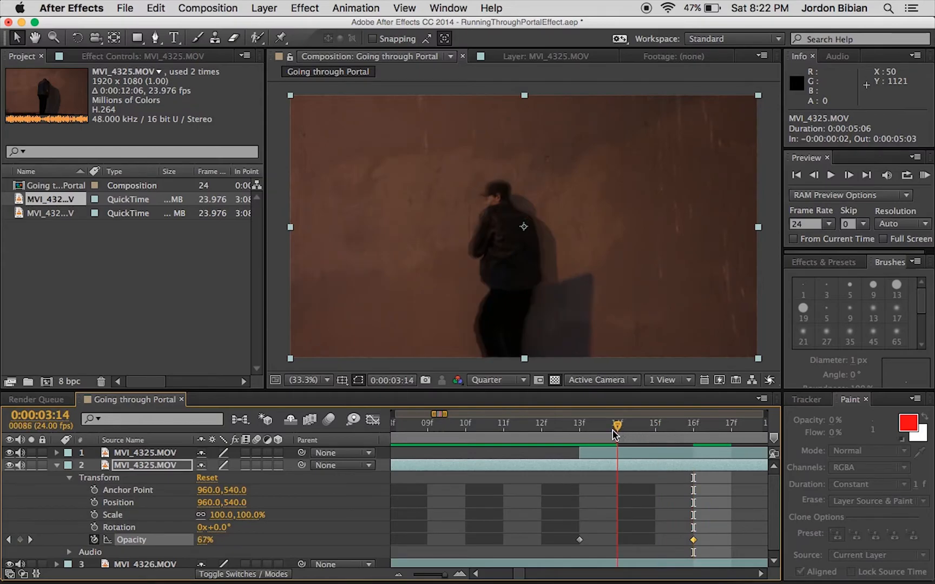
drag(693, 541, 672, 547)
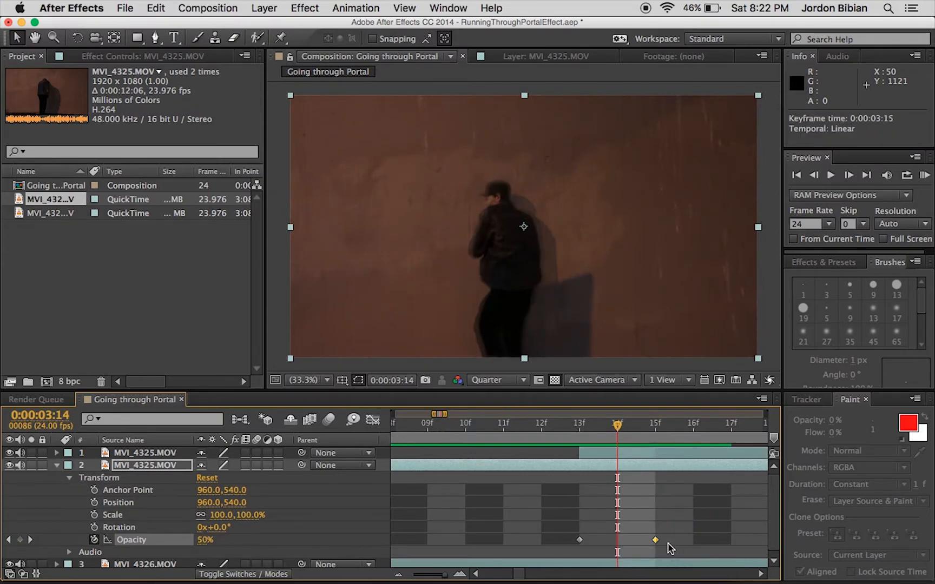
Move the second layer's 100% Opacity keyframe one frame earlier, to 0:00:03:12.
drag(580, 541, 541, 540)
drag(550, 432, 508, 435)
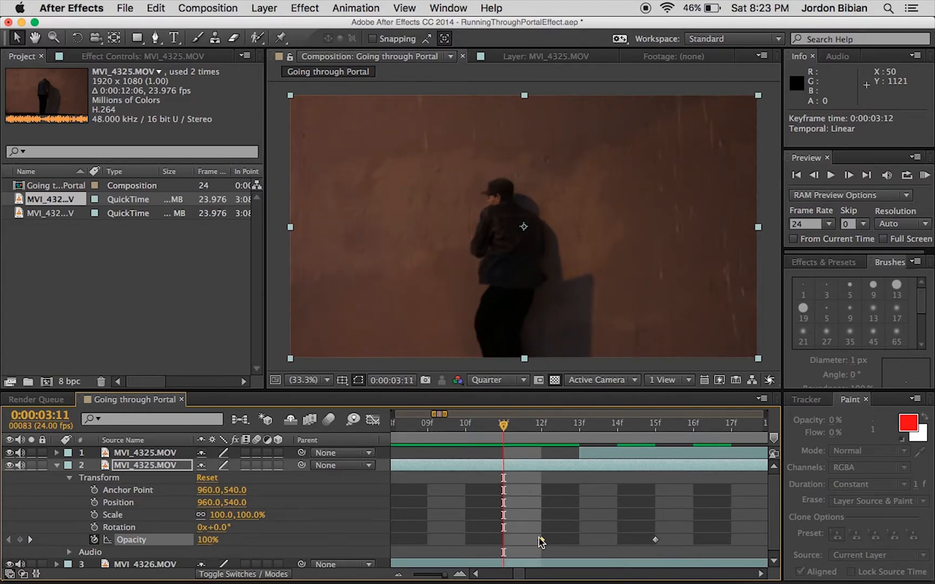
mouse_move(541, 539)
mouse_down()
mouse_move(465, 540)
mouse_move(537, 544)
mouse_up()
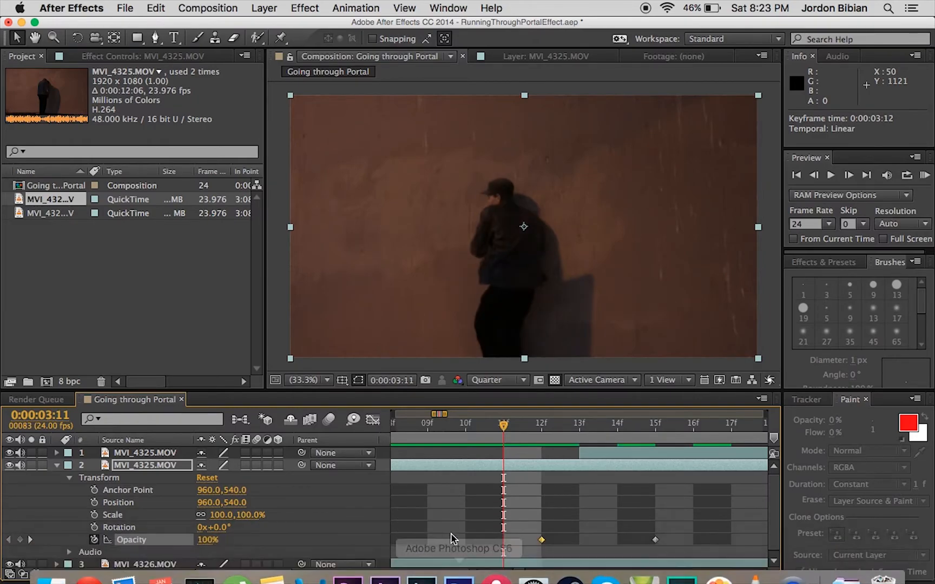
Play back the composition from 0:00:02:23 to check the adjusted opacity fade.
drag(452, 572, 435, 575)
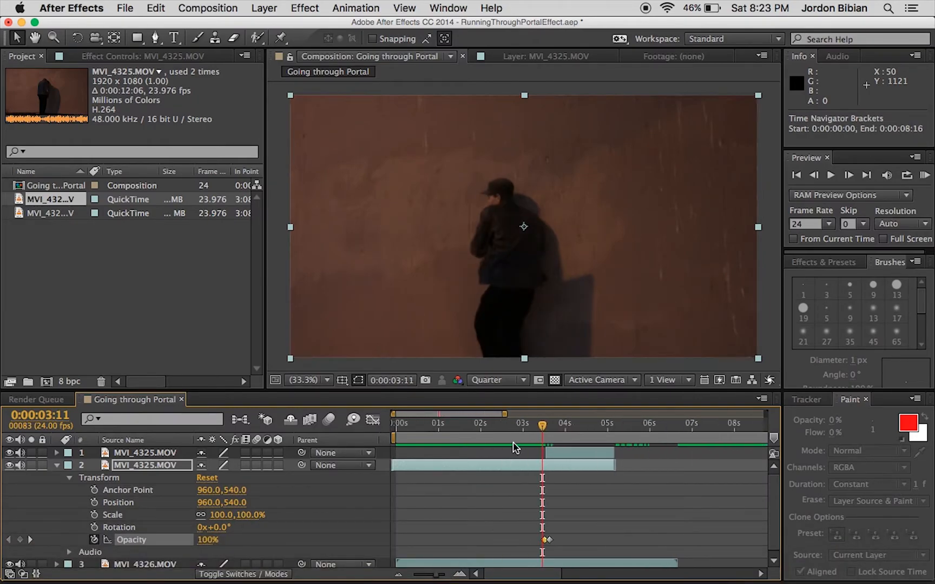
click(528, 424)
drag(528, 424, 521, 426)
key(space)
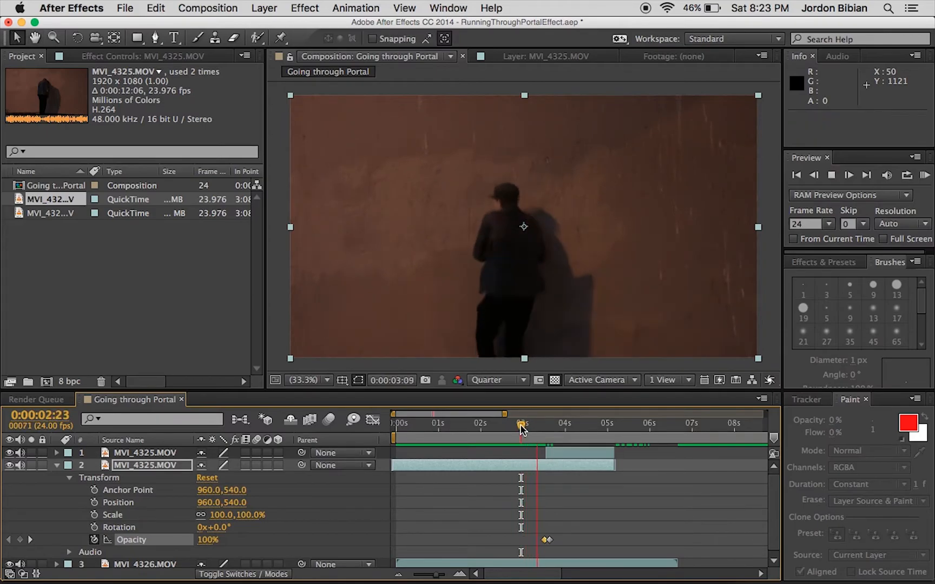
key(space)
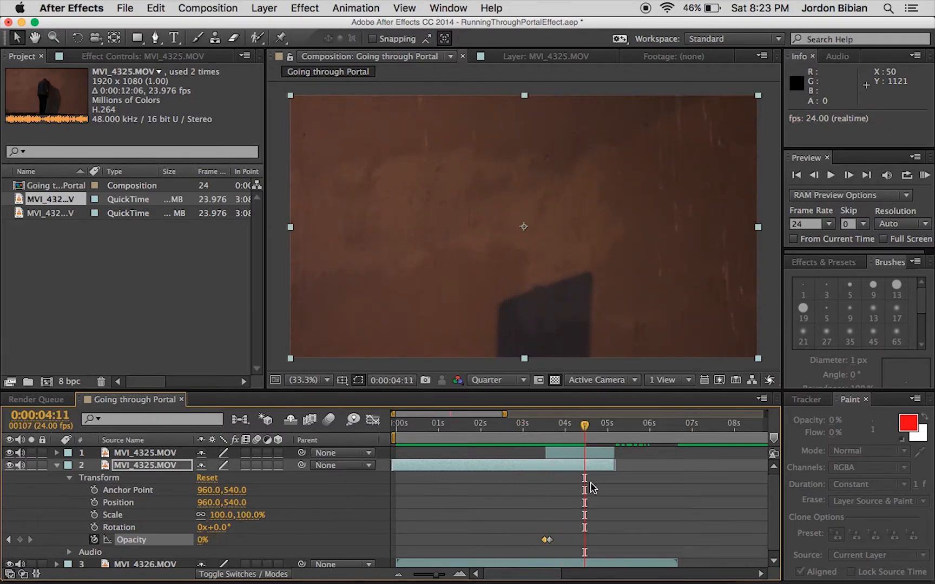
Reveal all Mask 1 properties of the first MVI_4325.MOV layer.
click(135, 456)
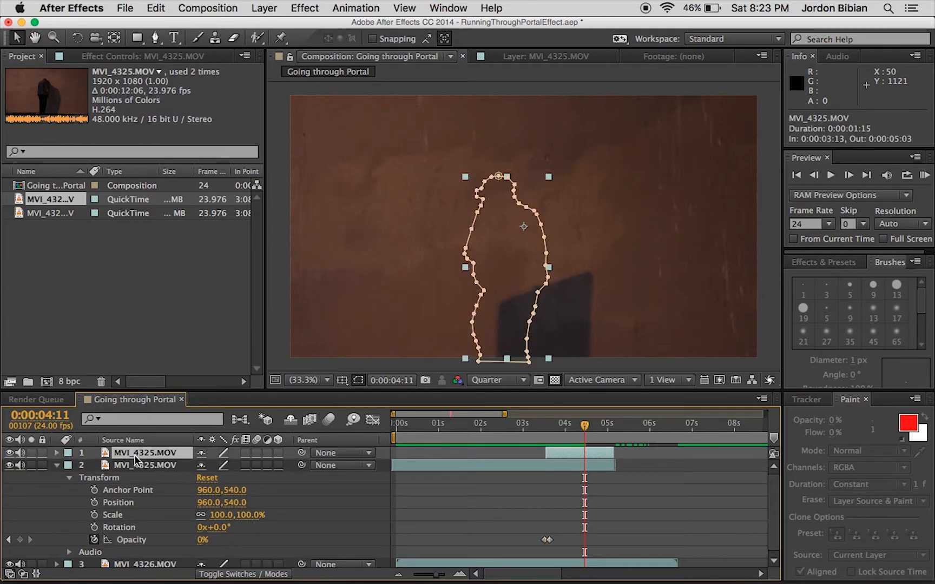
key(u)
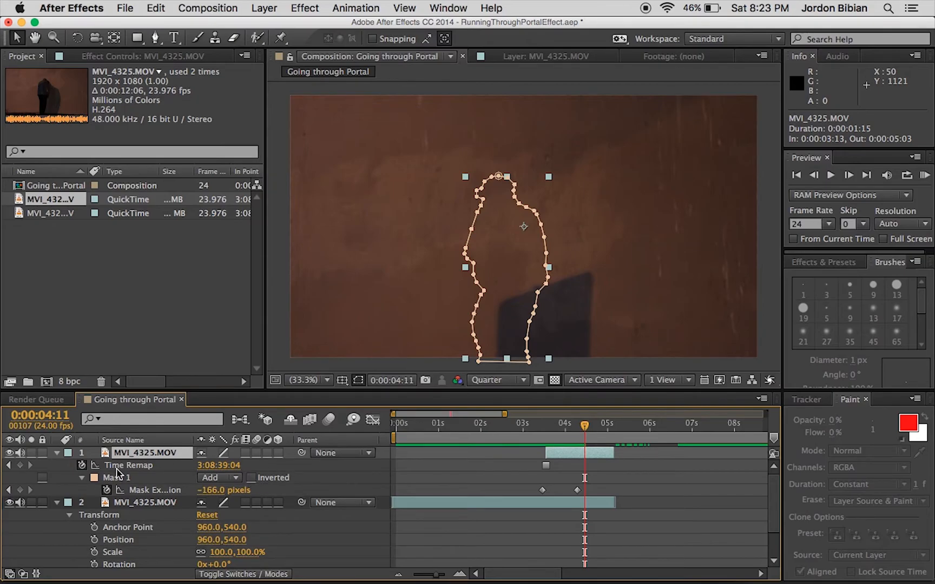
key(m)
key(m)
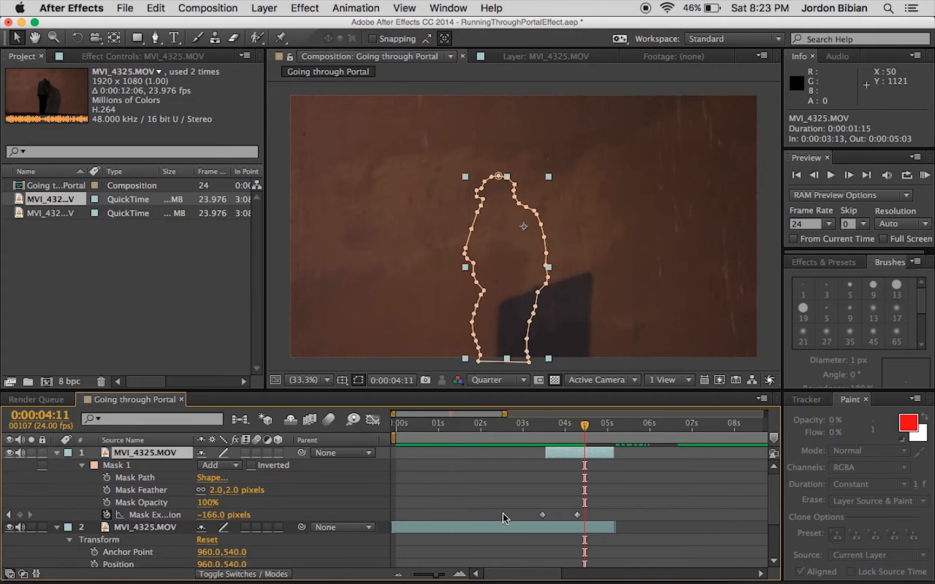
Speed up the mask shrink by moving the ending Mask Expansion keyframe to about 0:00:03:17, previewing the animation between adjustments.
drag(577, 516, 558, 522)
drag(553, 424, 500, 430)
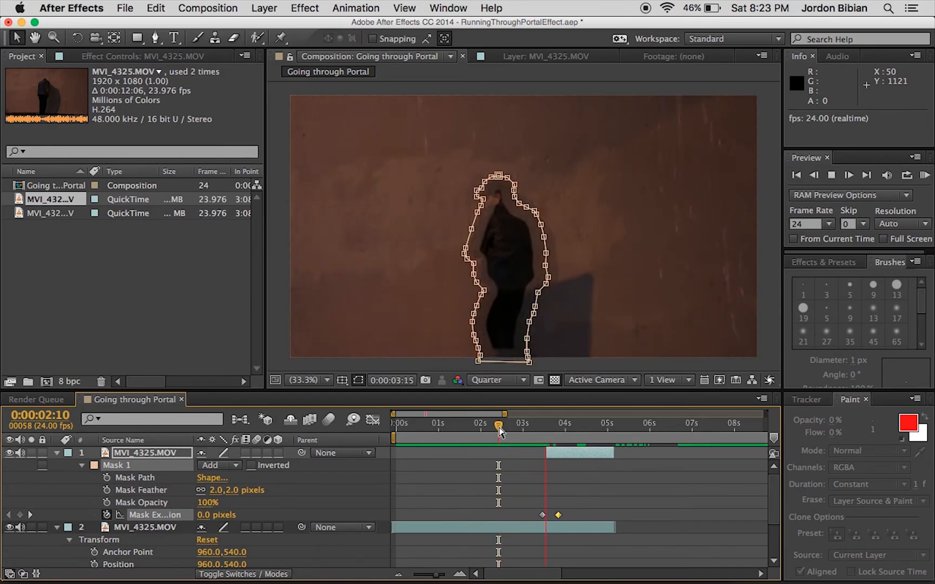
key(space)
drag(558, 517, 555, 516)
drag(547, 428, 501, 437)
key(space)
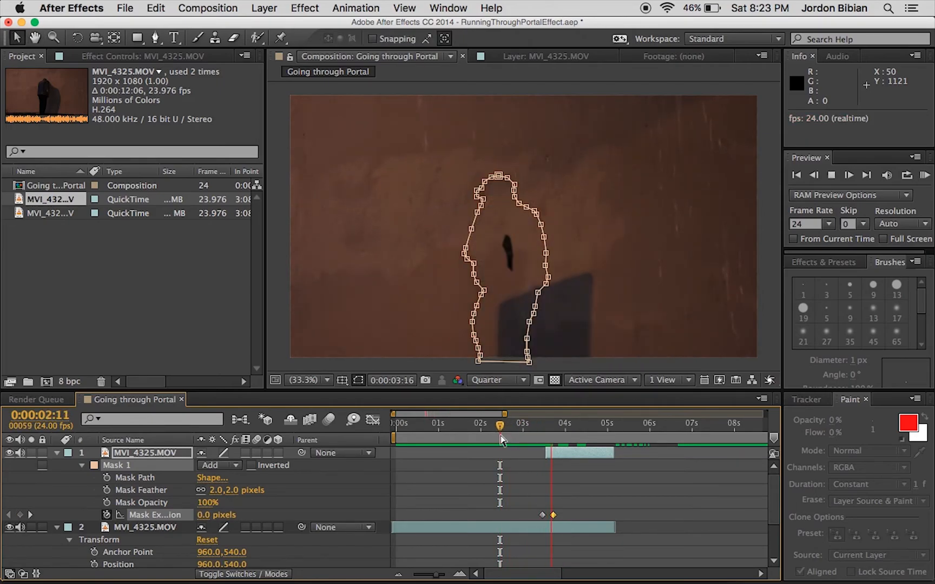
key(space)
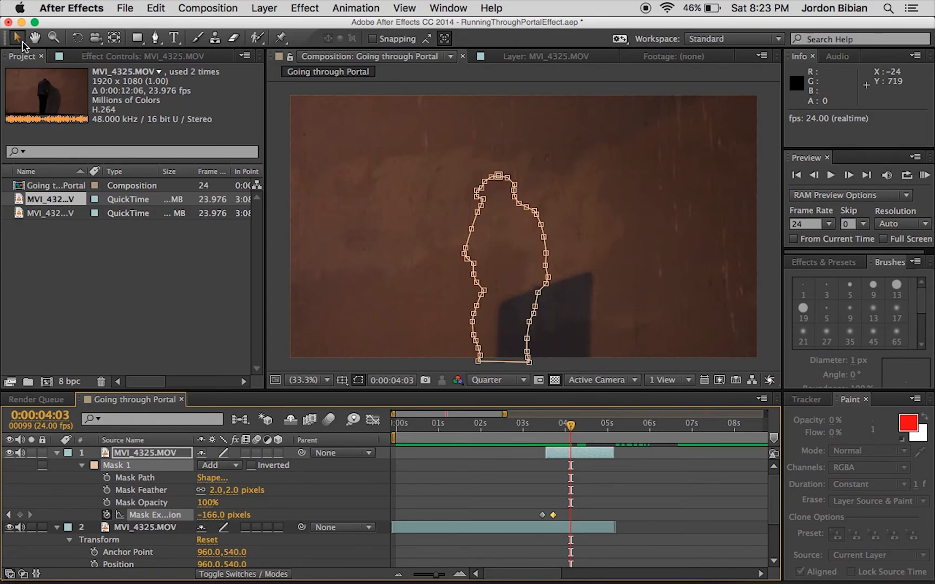
Play back the composition from 0:00:00:00 to check the finished portal effect, and deselect the masked layer.
drag(518, 433, 381, 427)
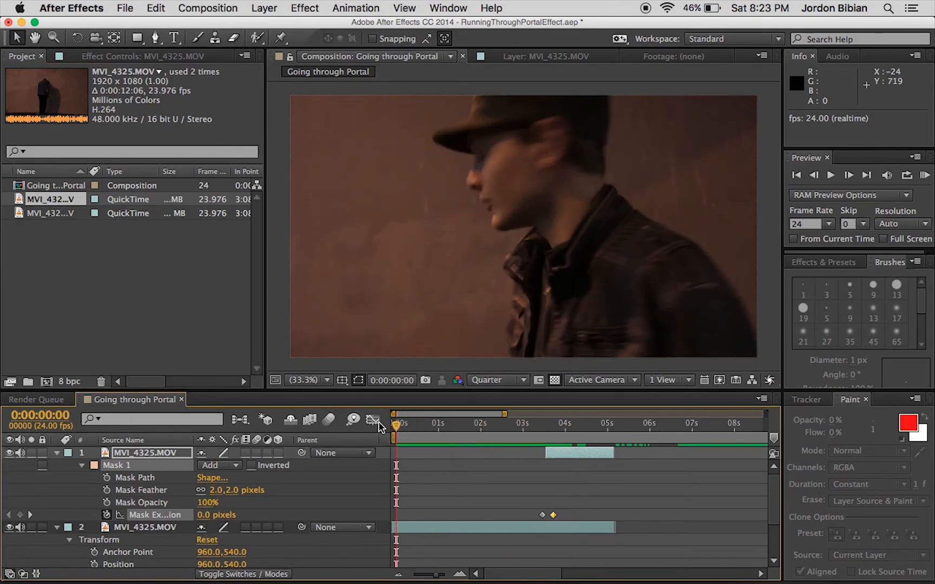
key(space)
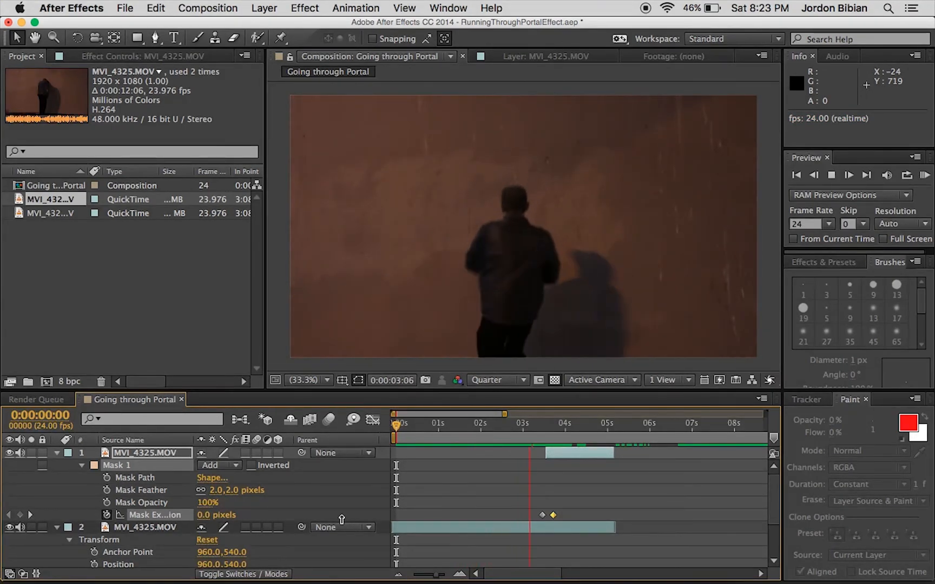
key(space)
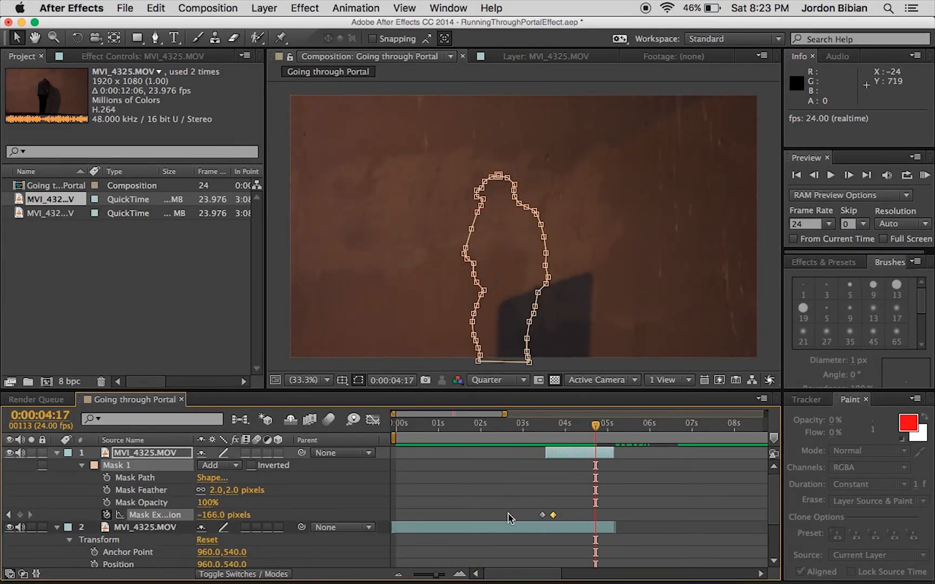
click(772, 321)
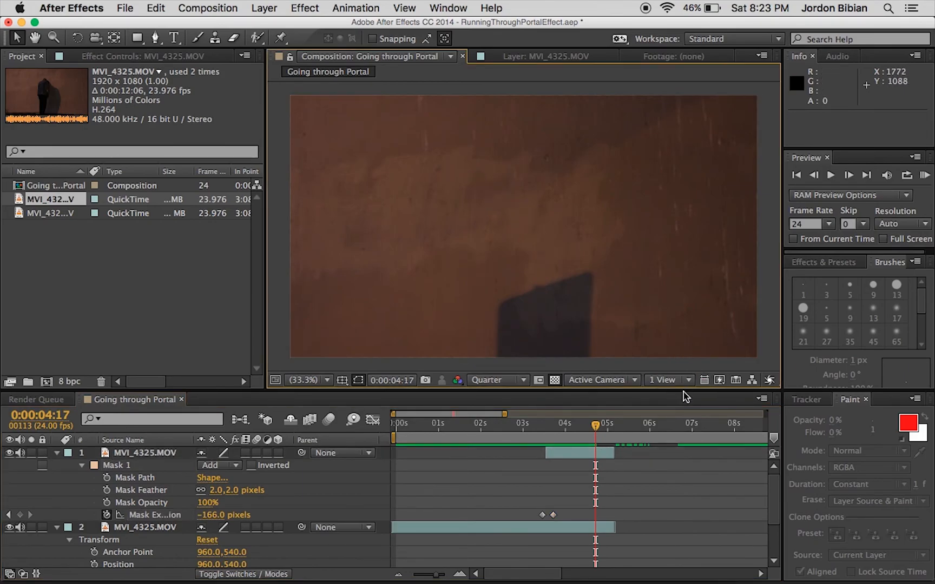